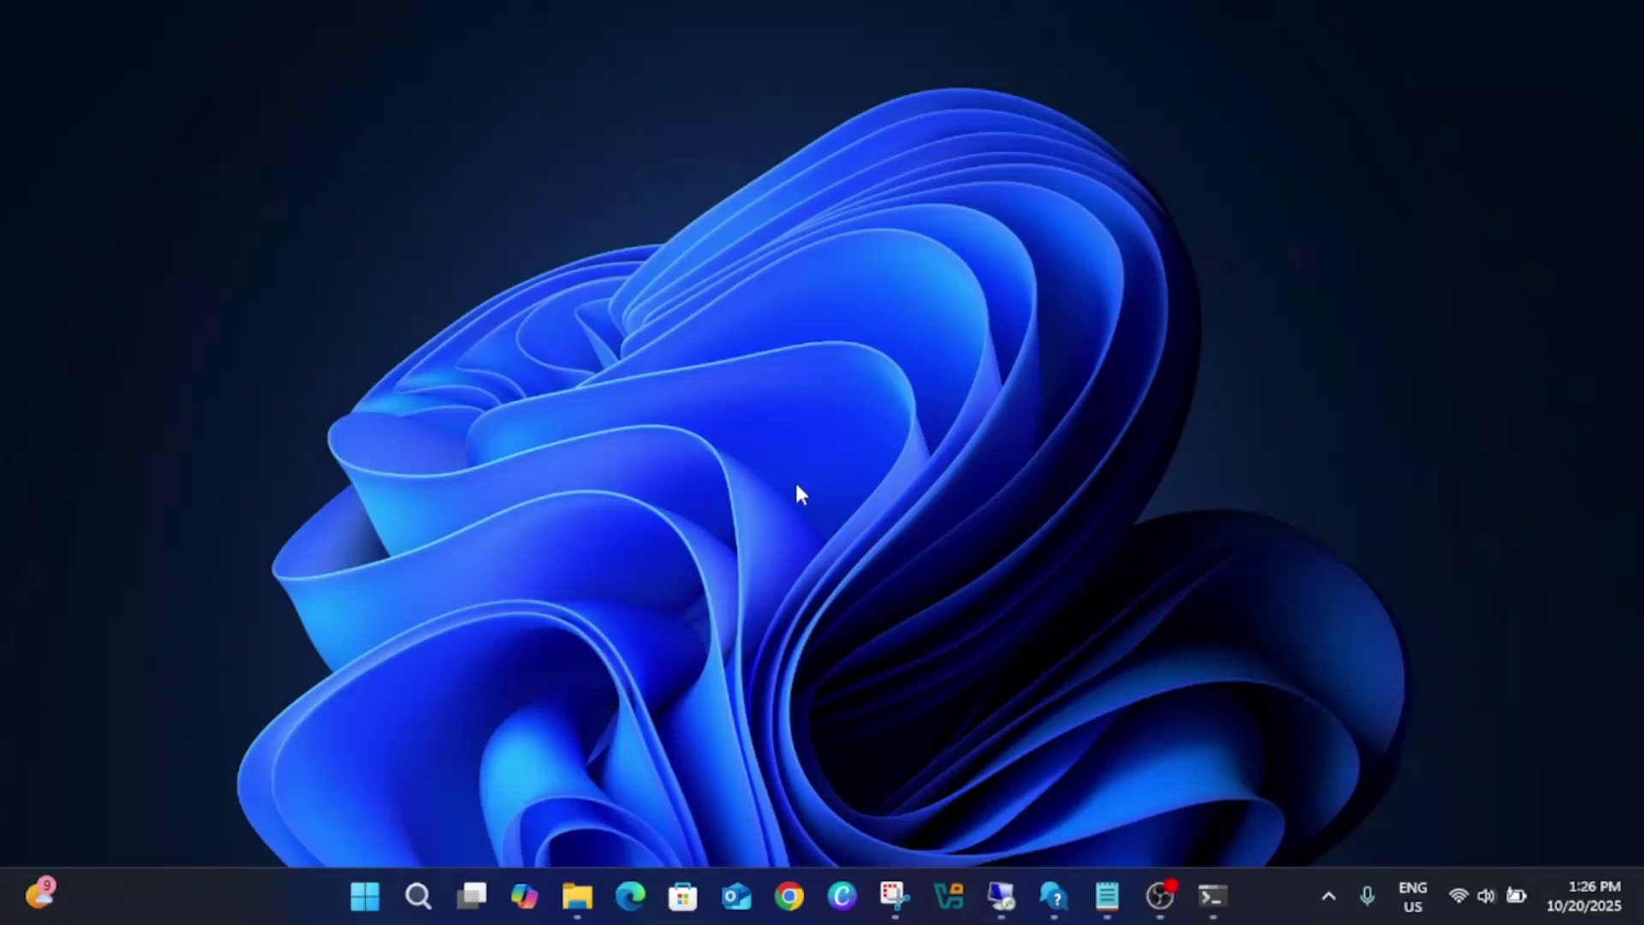
# - Open the Accounts page in Settings and scroll down to Account settings
pyautogui.click(364, 896)
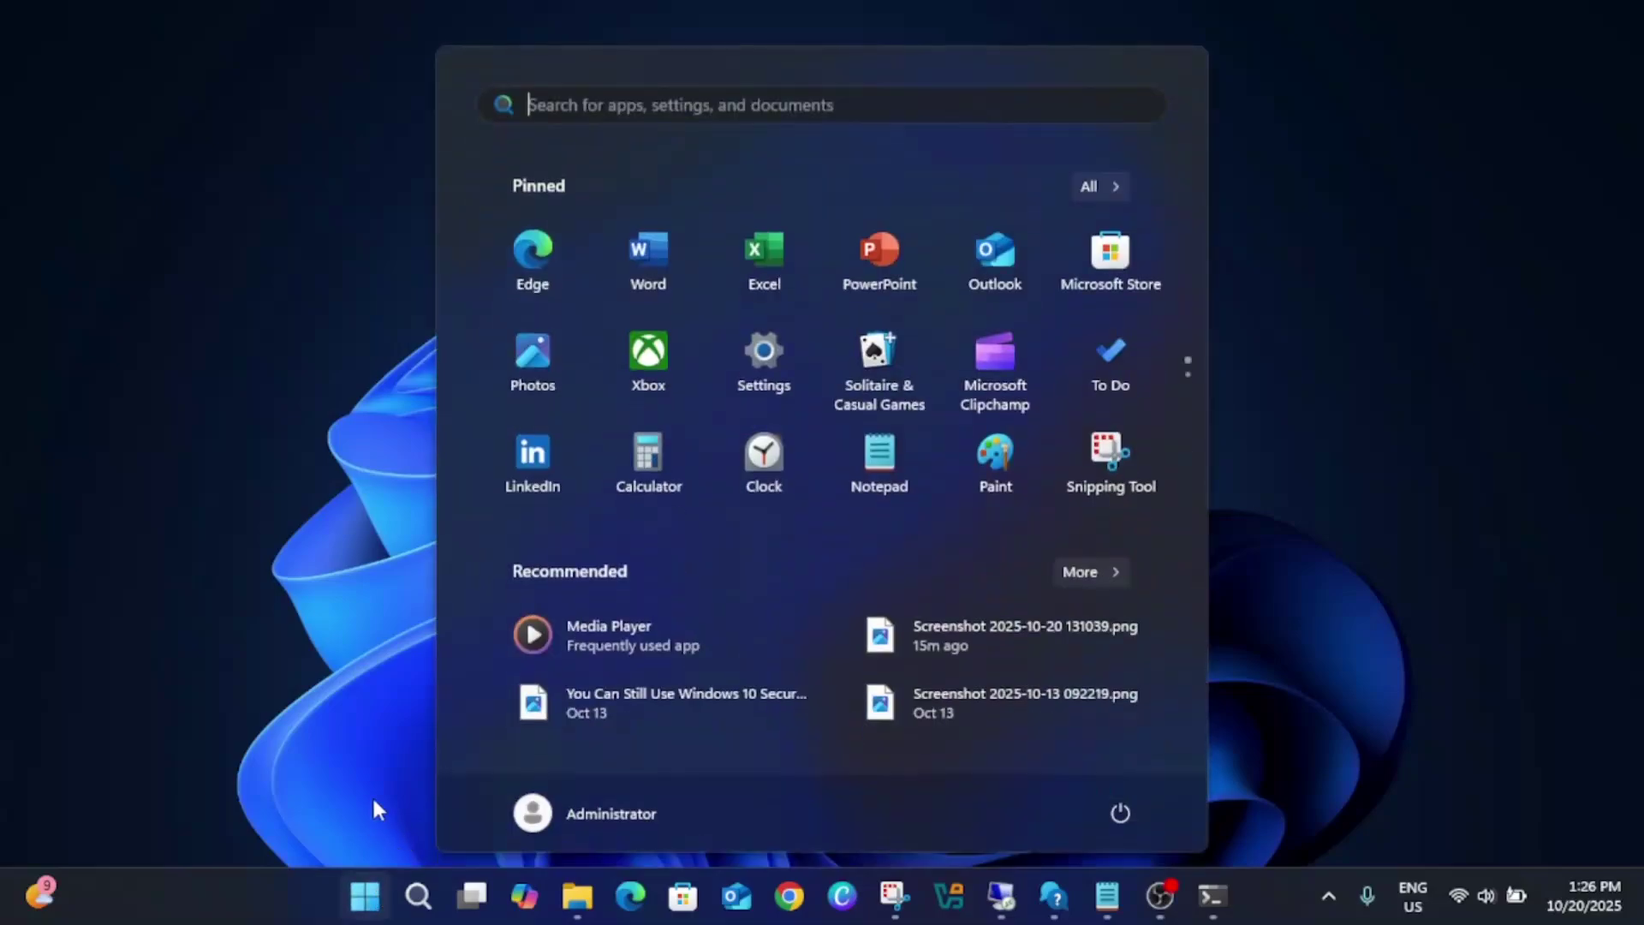
pyautogui.click(738, 364)
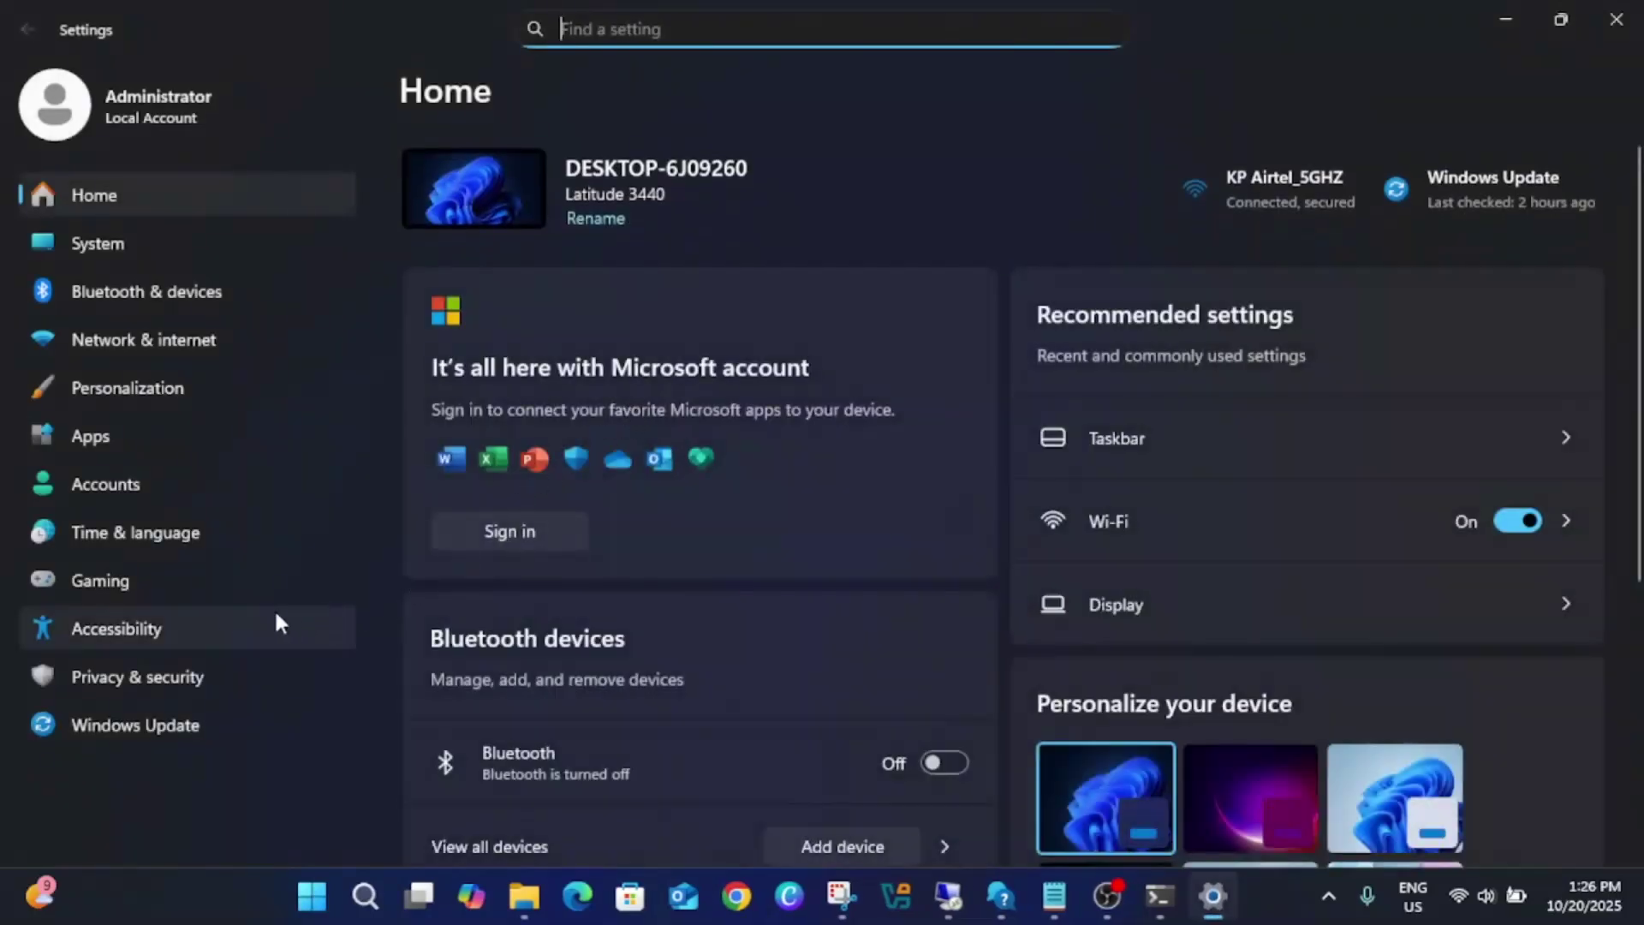
pyautogui.click(189, 490)
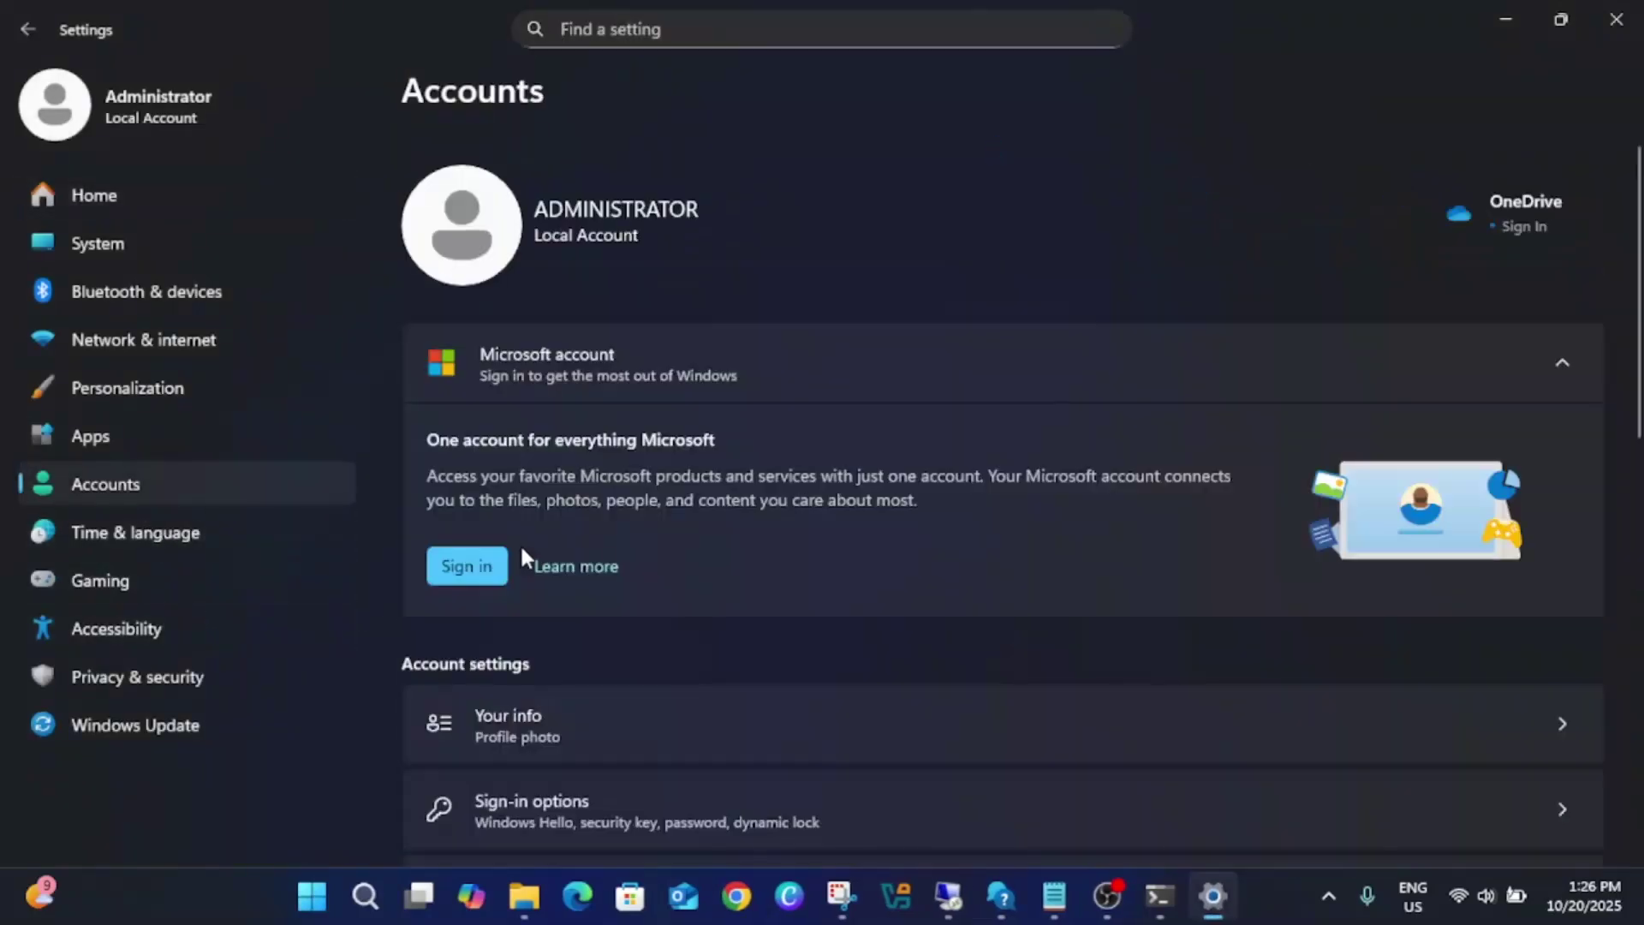
pyautogui.scroll(-3, 522, 548)
# - Open Sign-in options and expand Facial recognition (Windows Hello), which reports no compatible camera
pyautogui.click(625, 495)
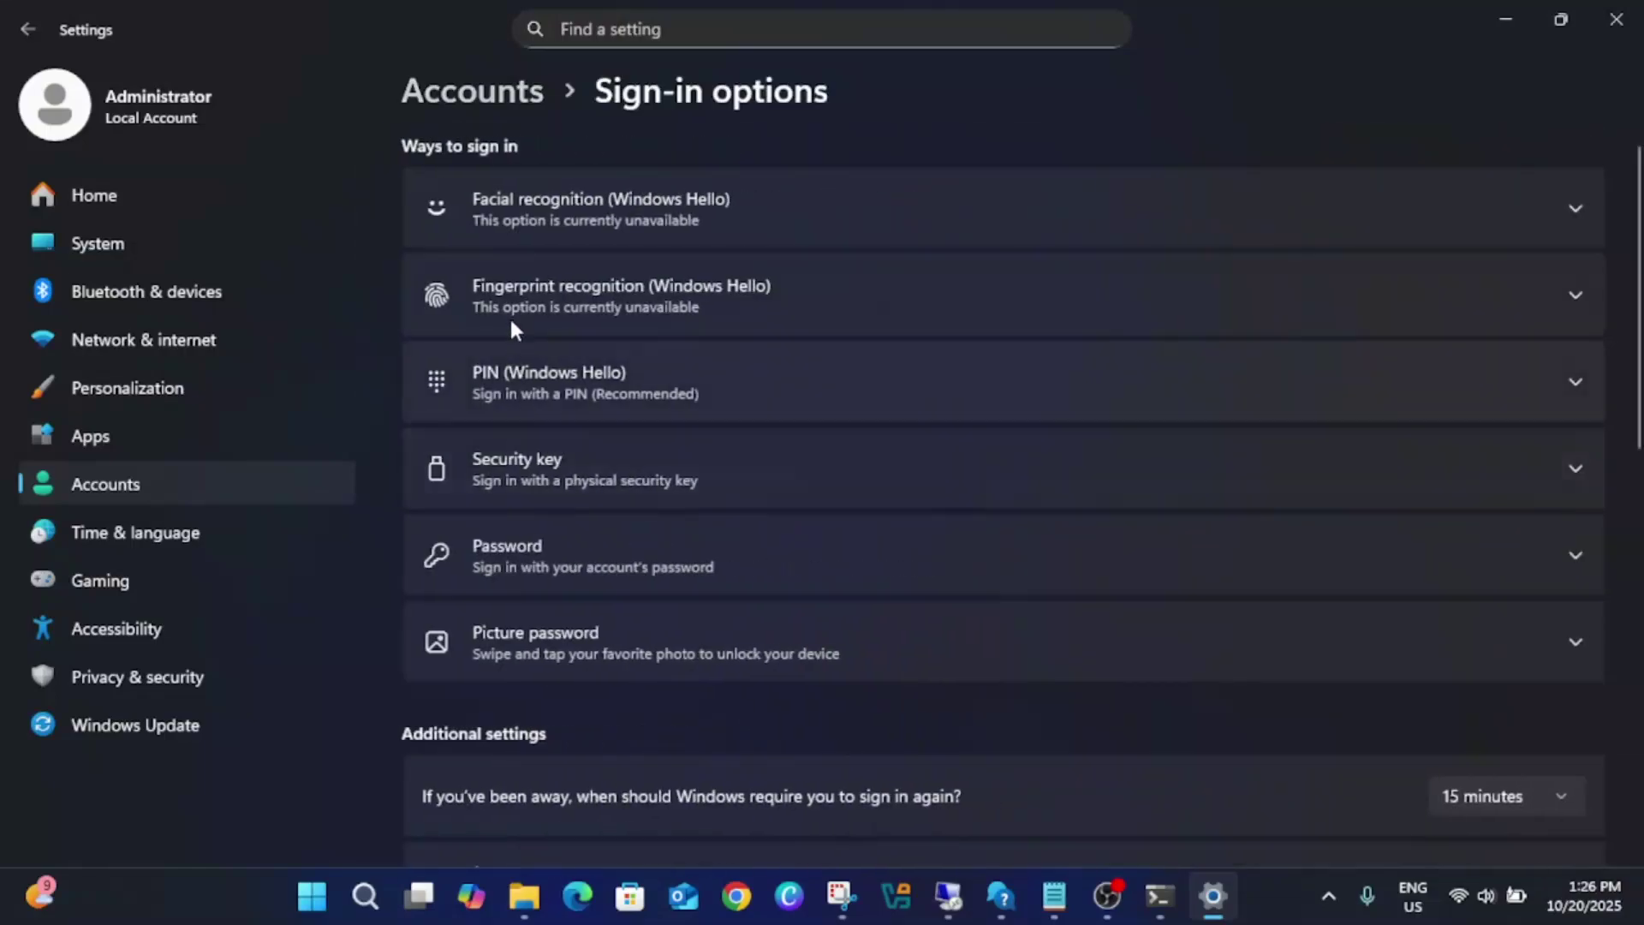
pyautogui.click(714, 224)
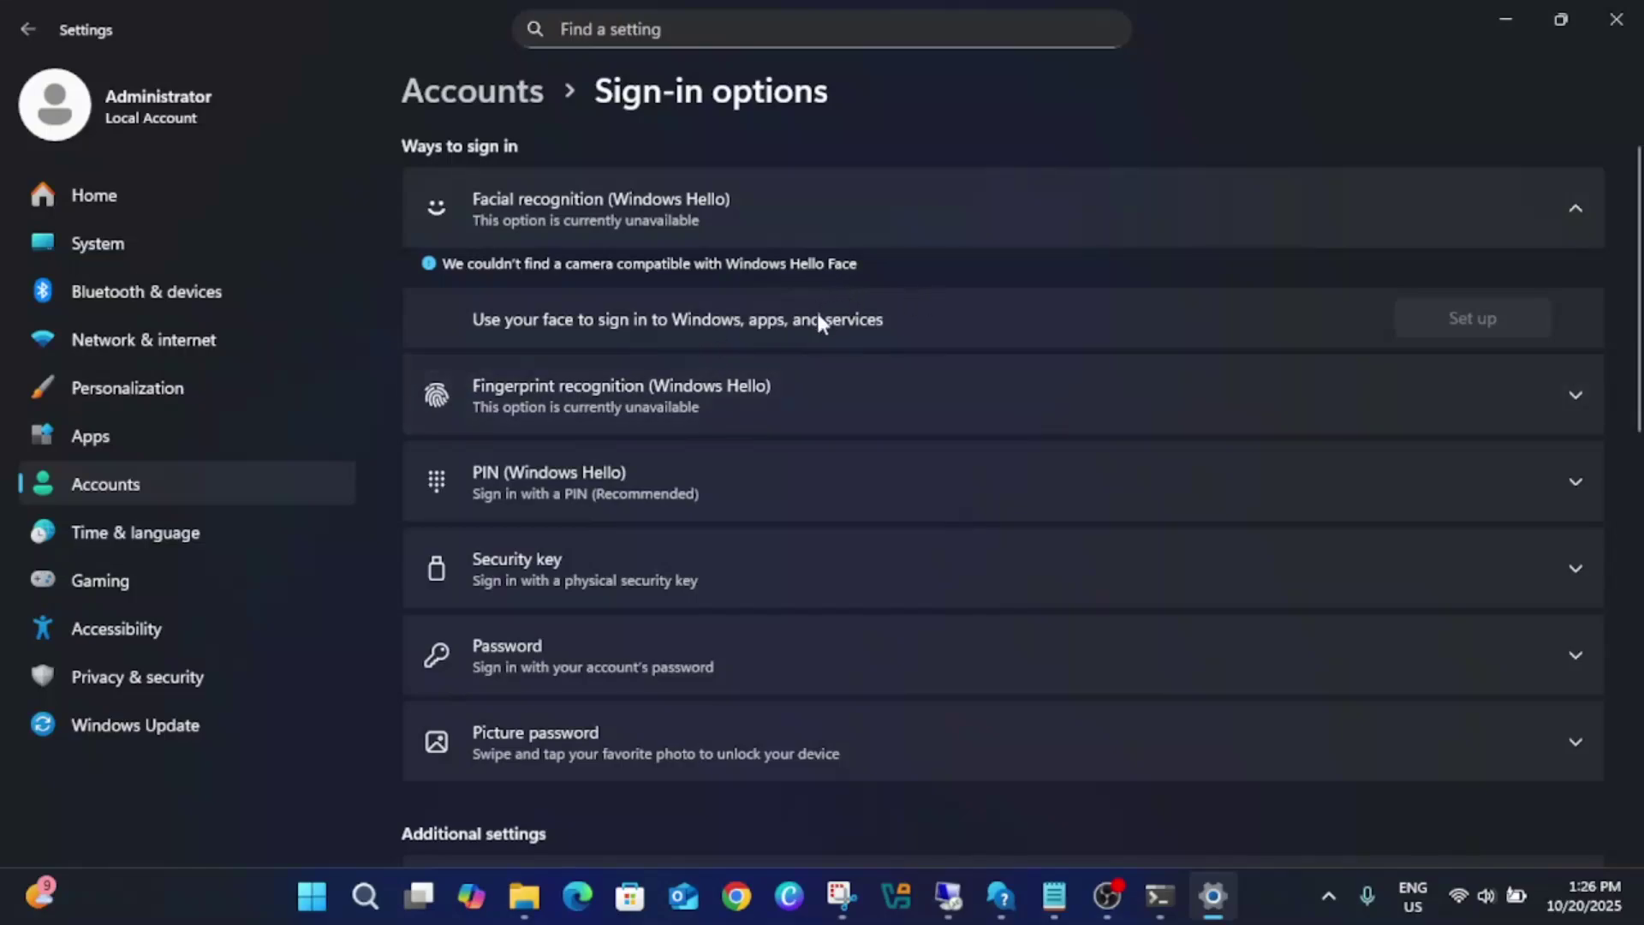
# - Open System Information by searching 'system' and check the System Model, Latitude 3440
pyautogui.click(366, 896)
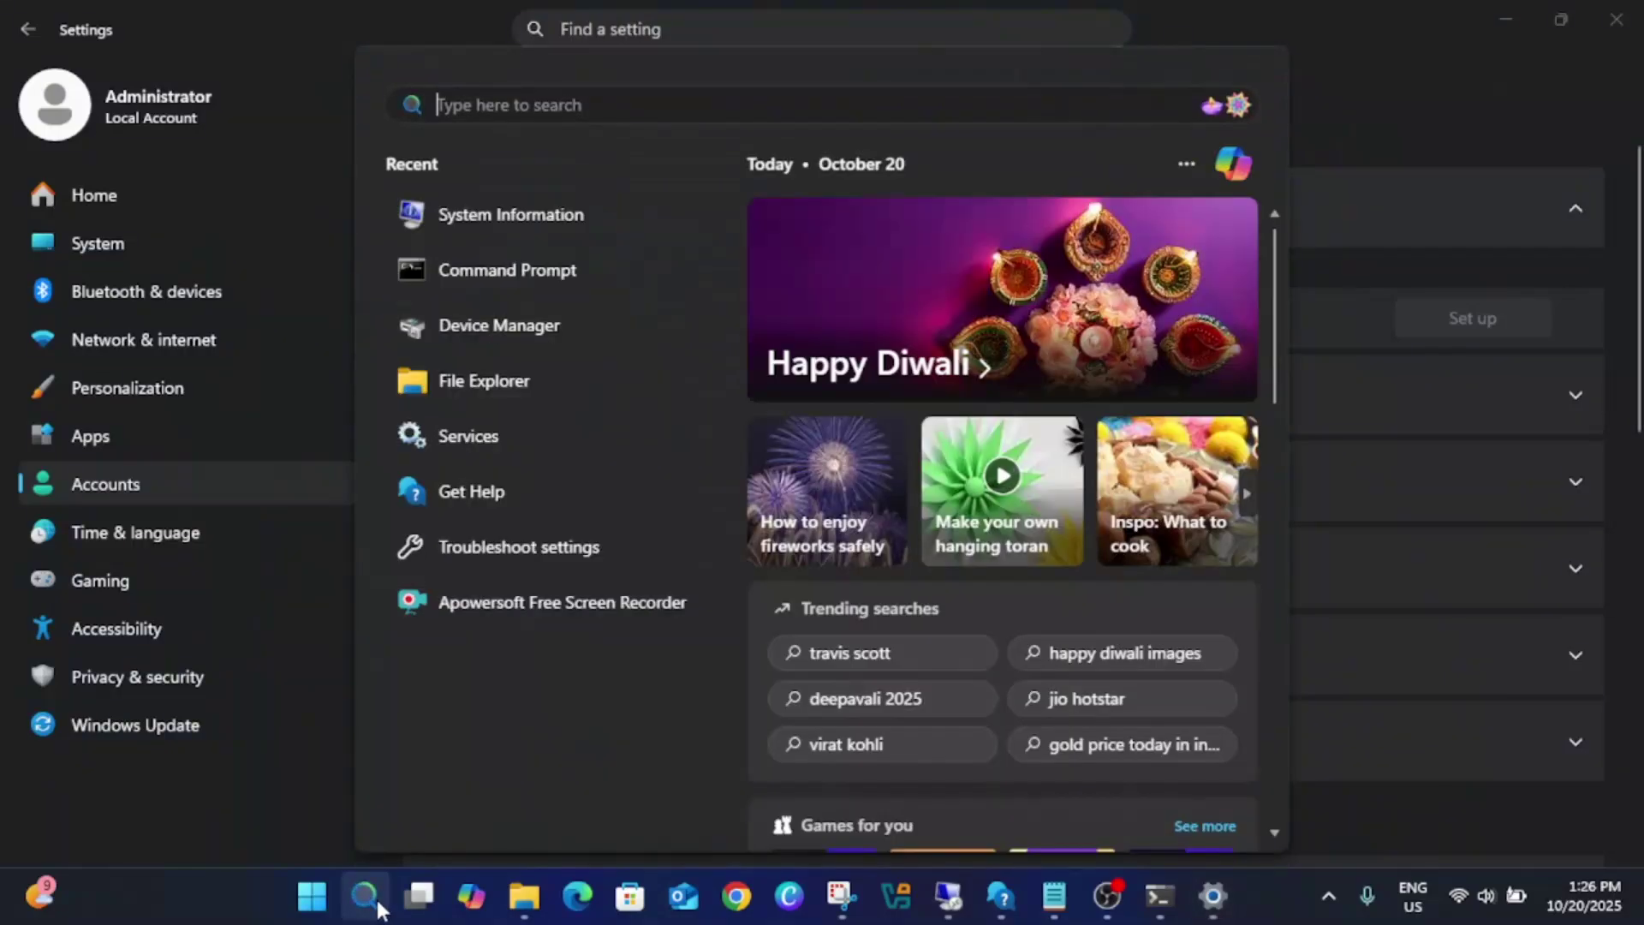
pyautogui.write('system')
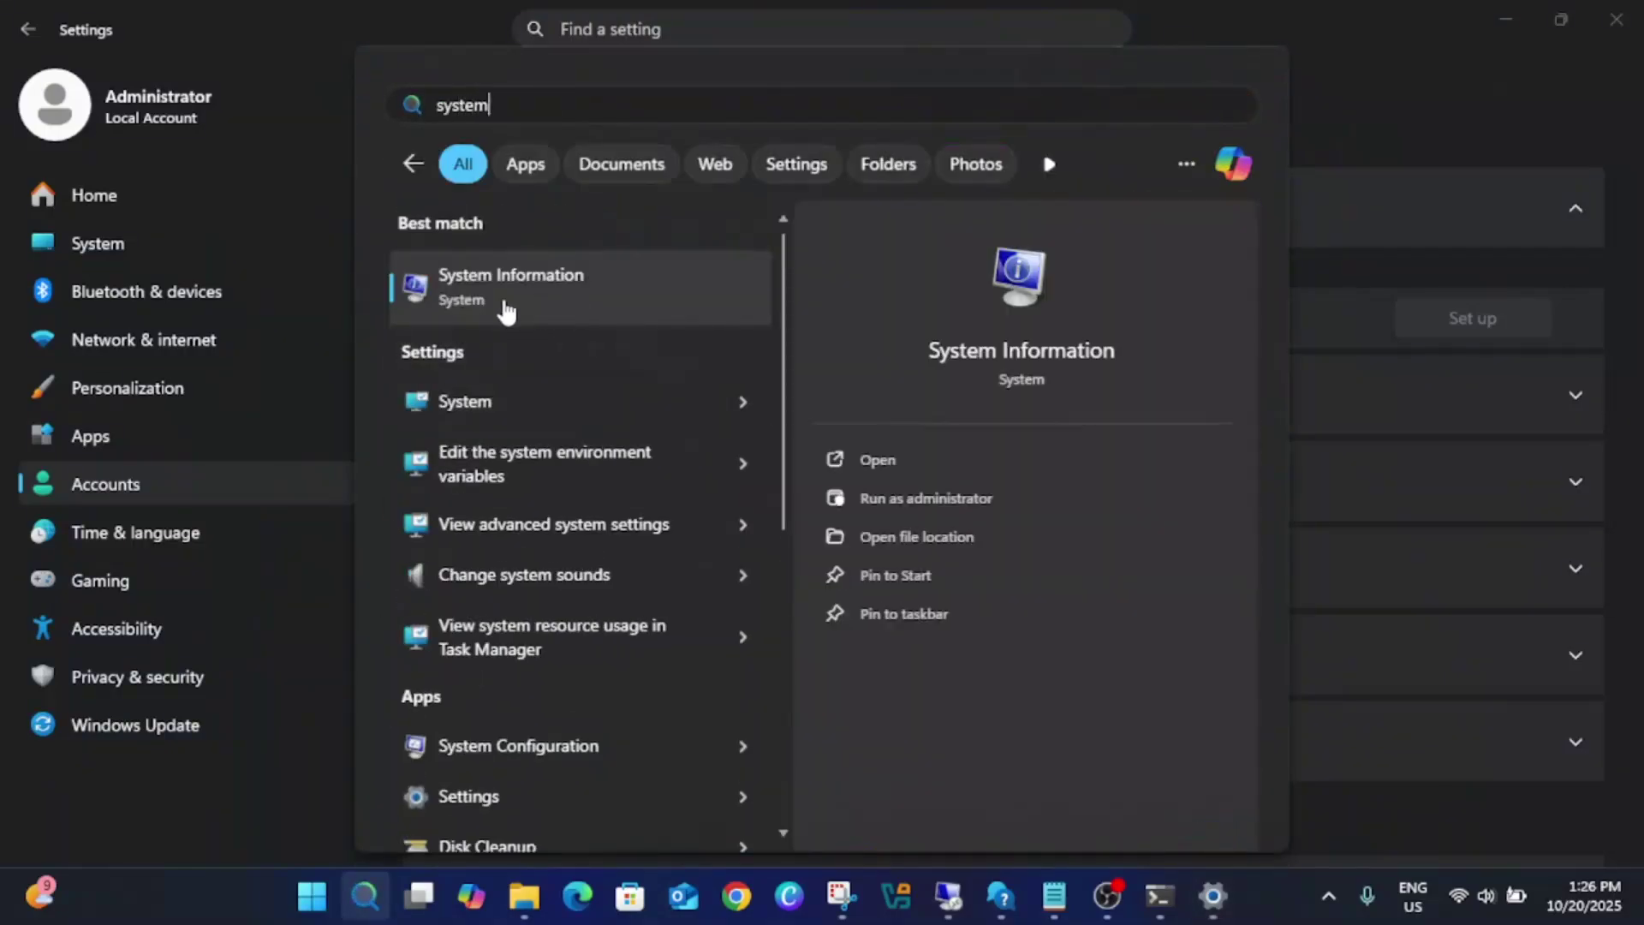
pyautogui.click(520, 310)
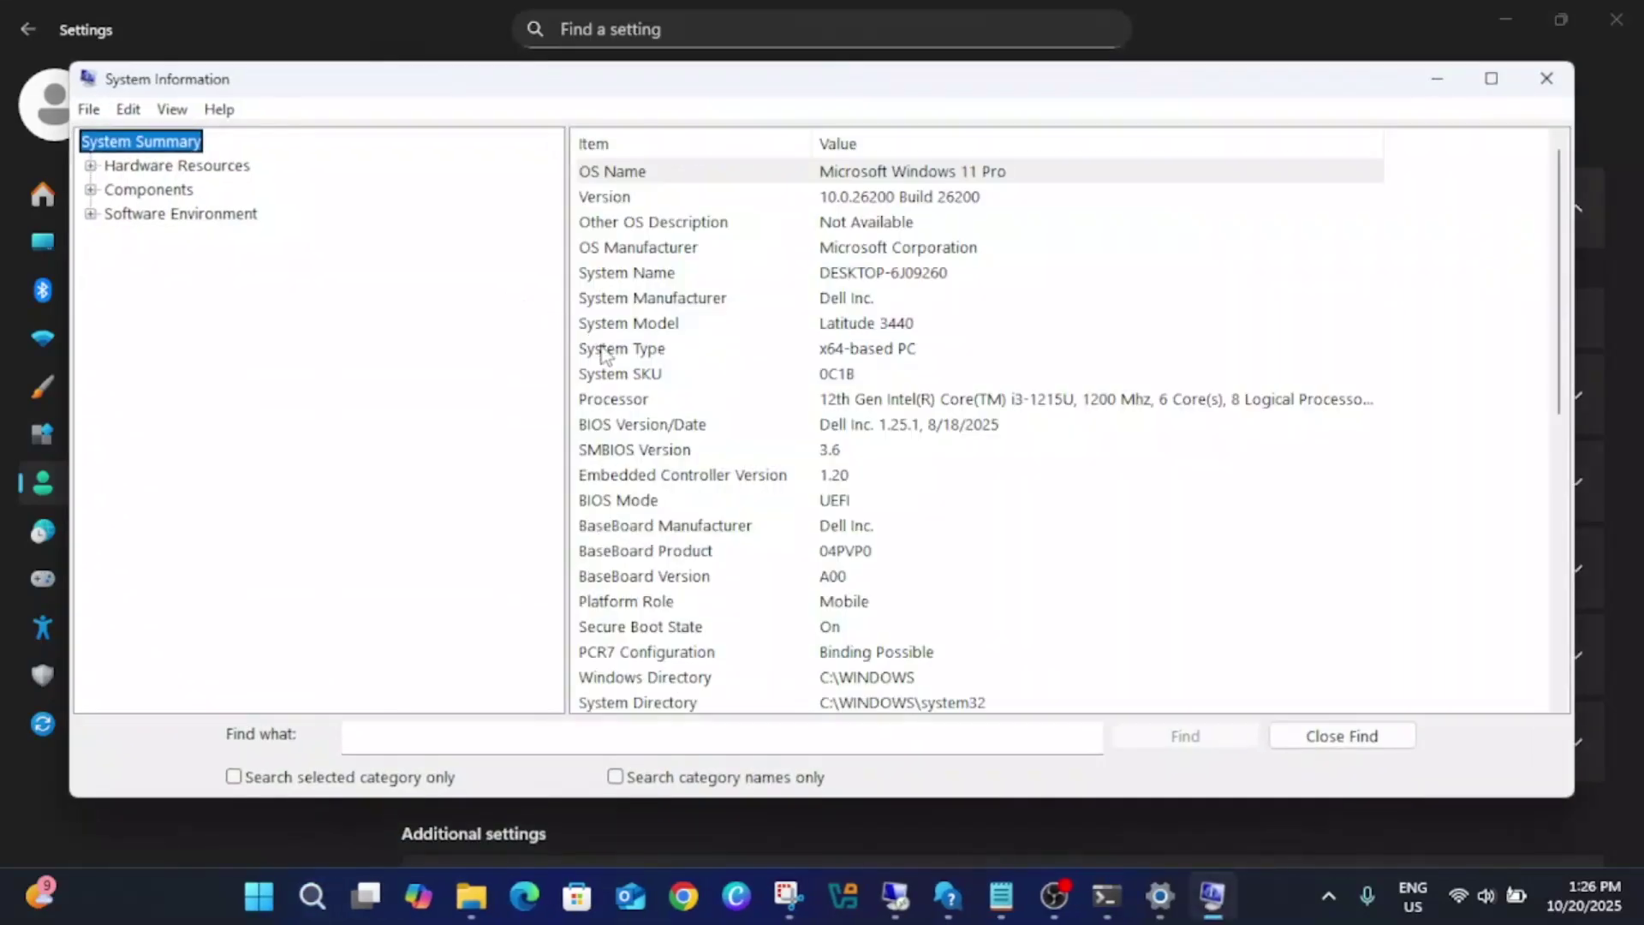
pyautogui.click(713, 324)
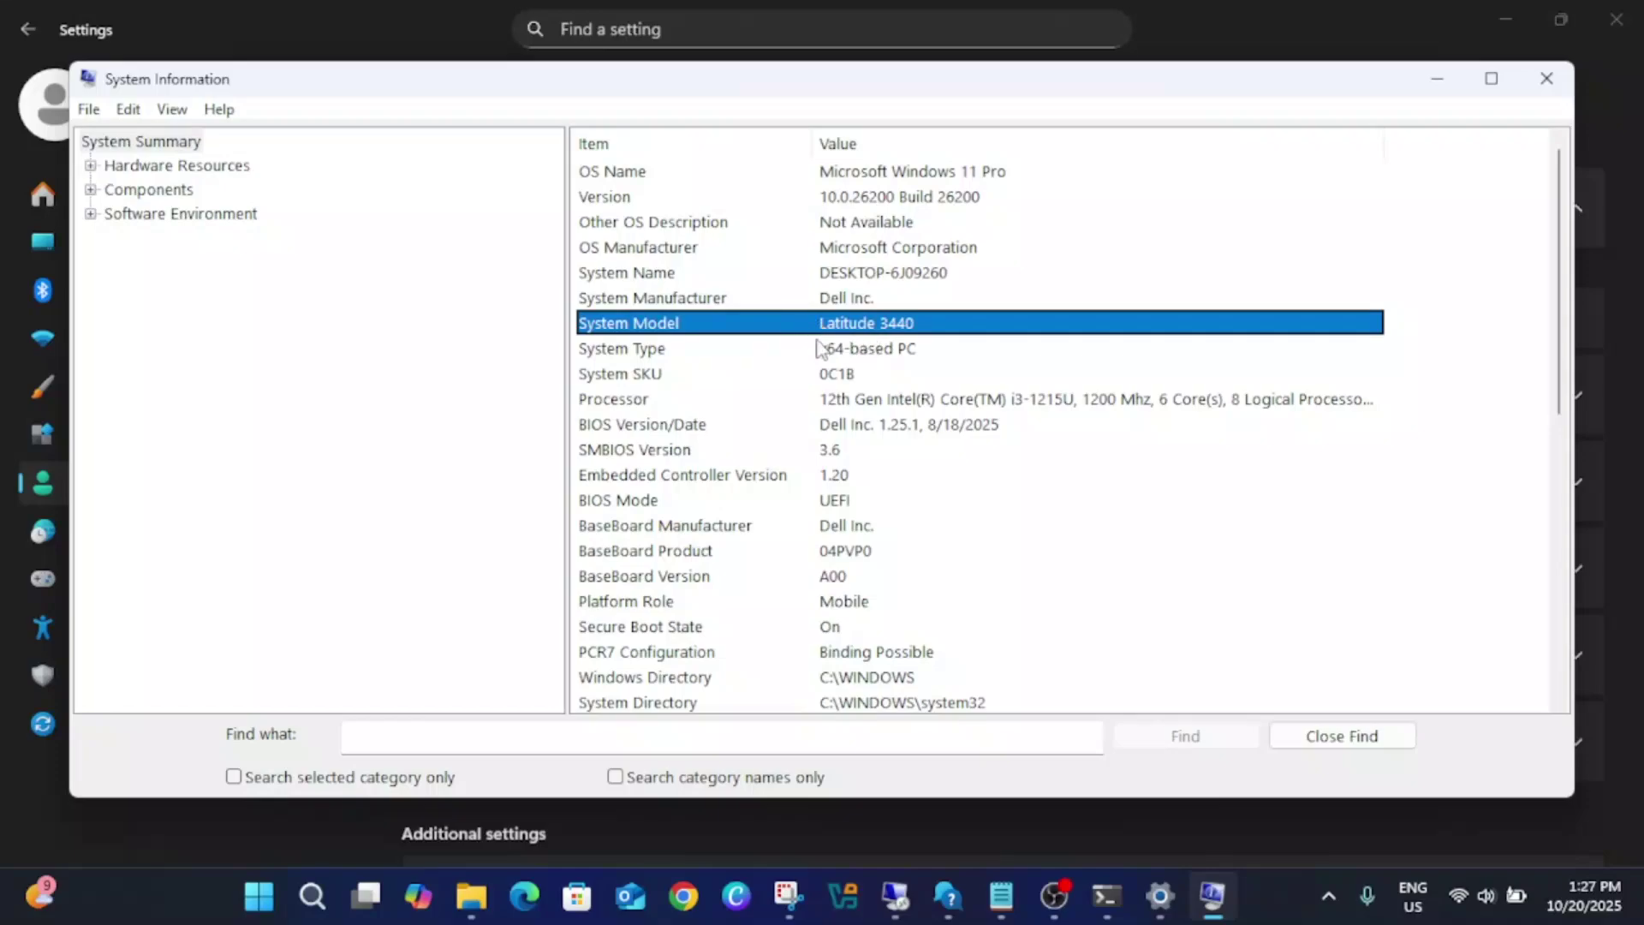
# - Open a new Chrome Incognito window from the taskbar jump list
pyautogui.click(685, 895)
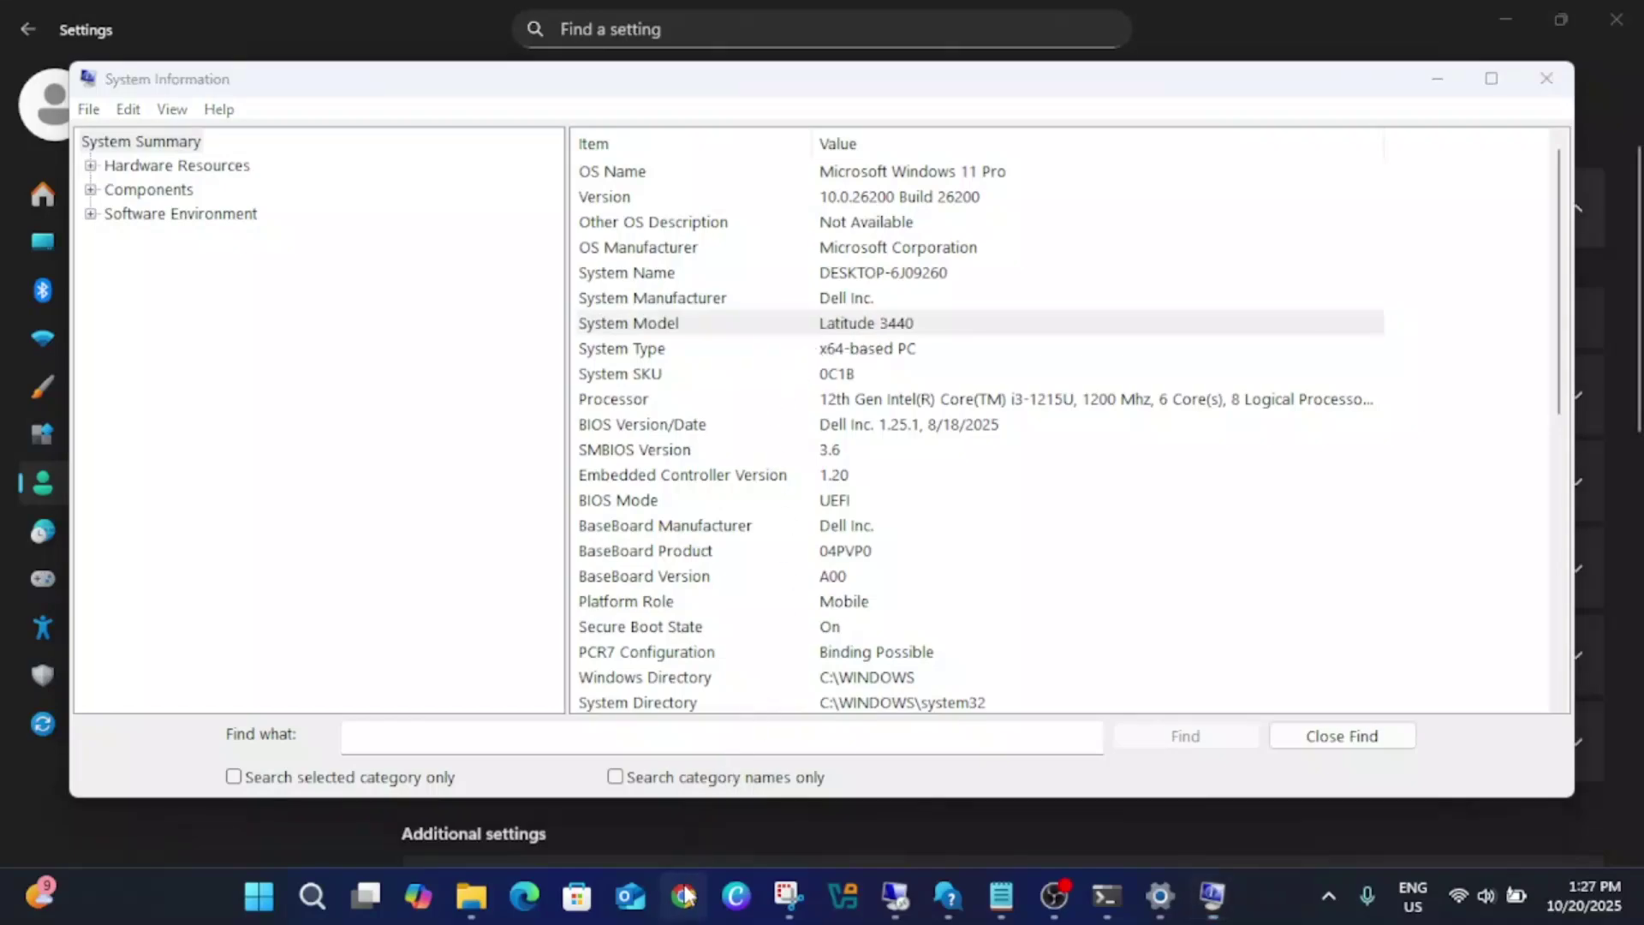
pyautogui.rightClick(685, 895)
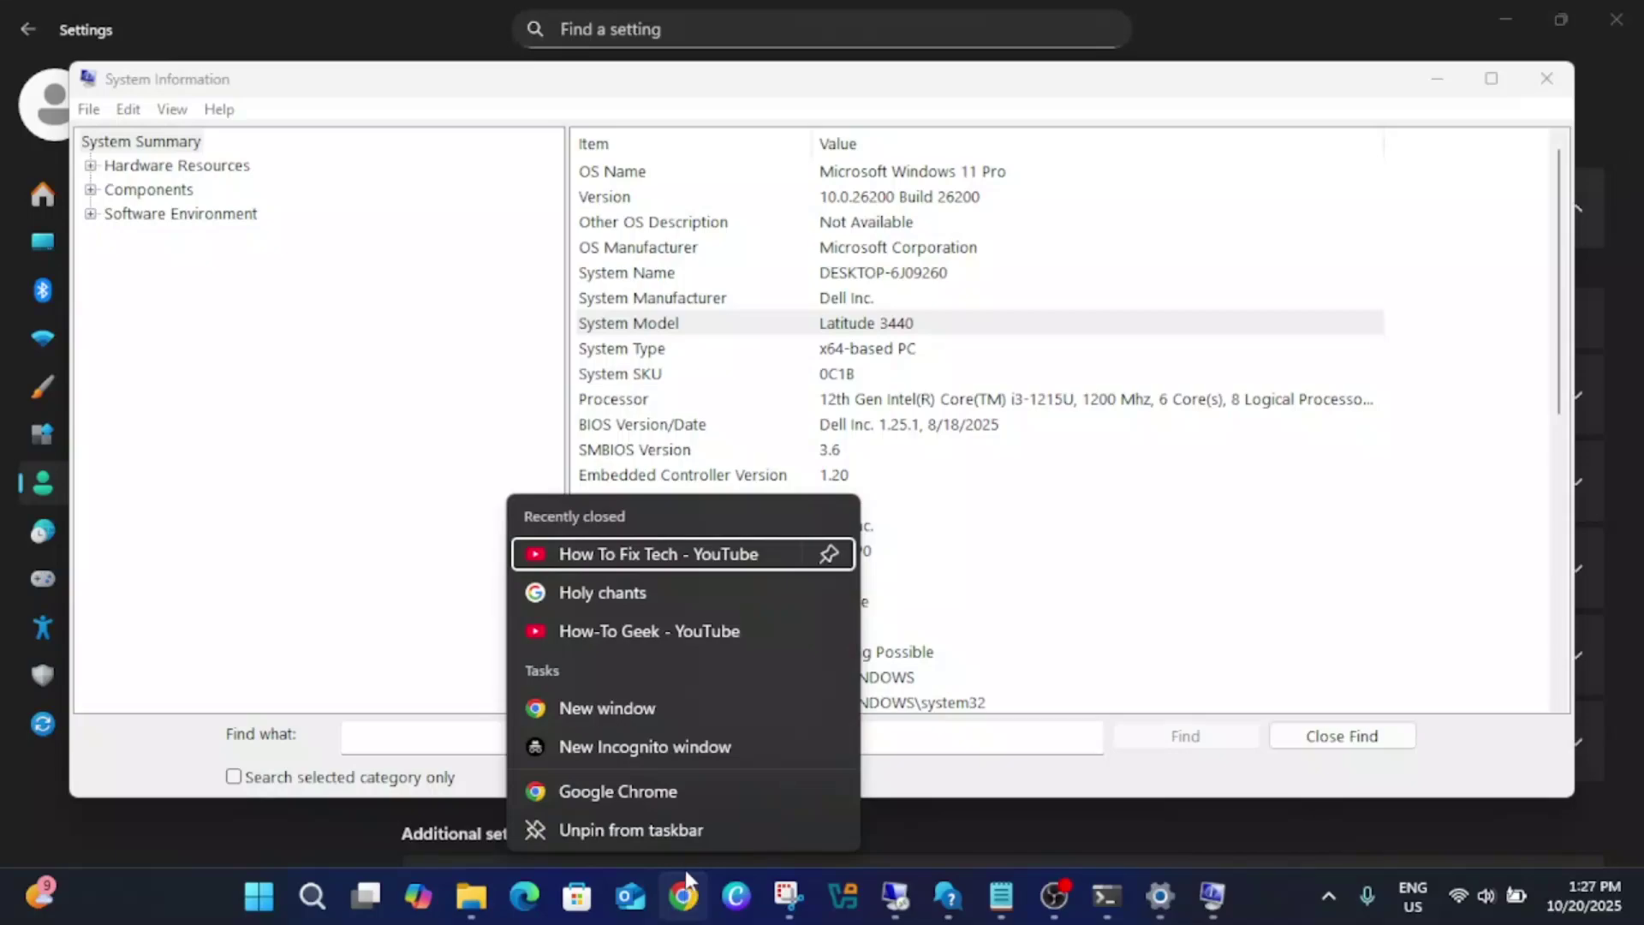
pyautogui.click(695, 757)
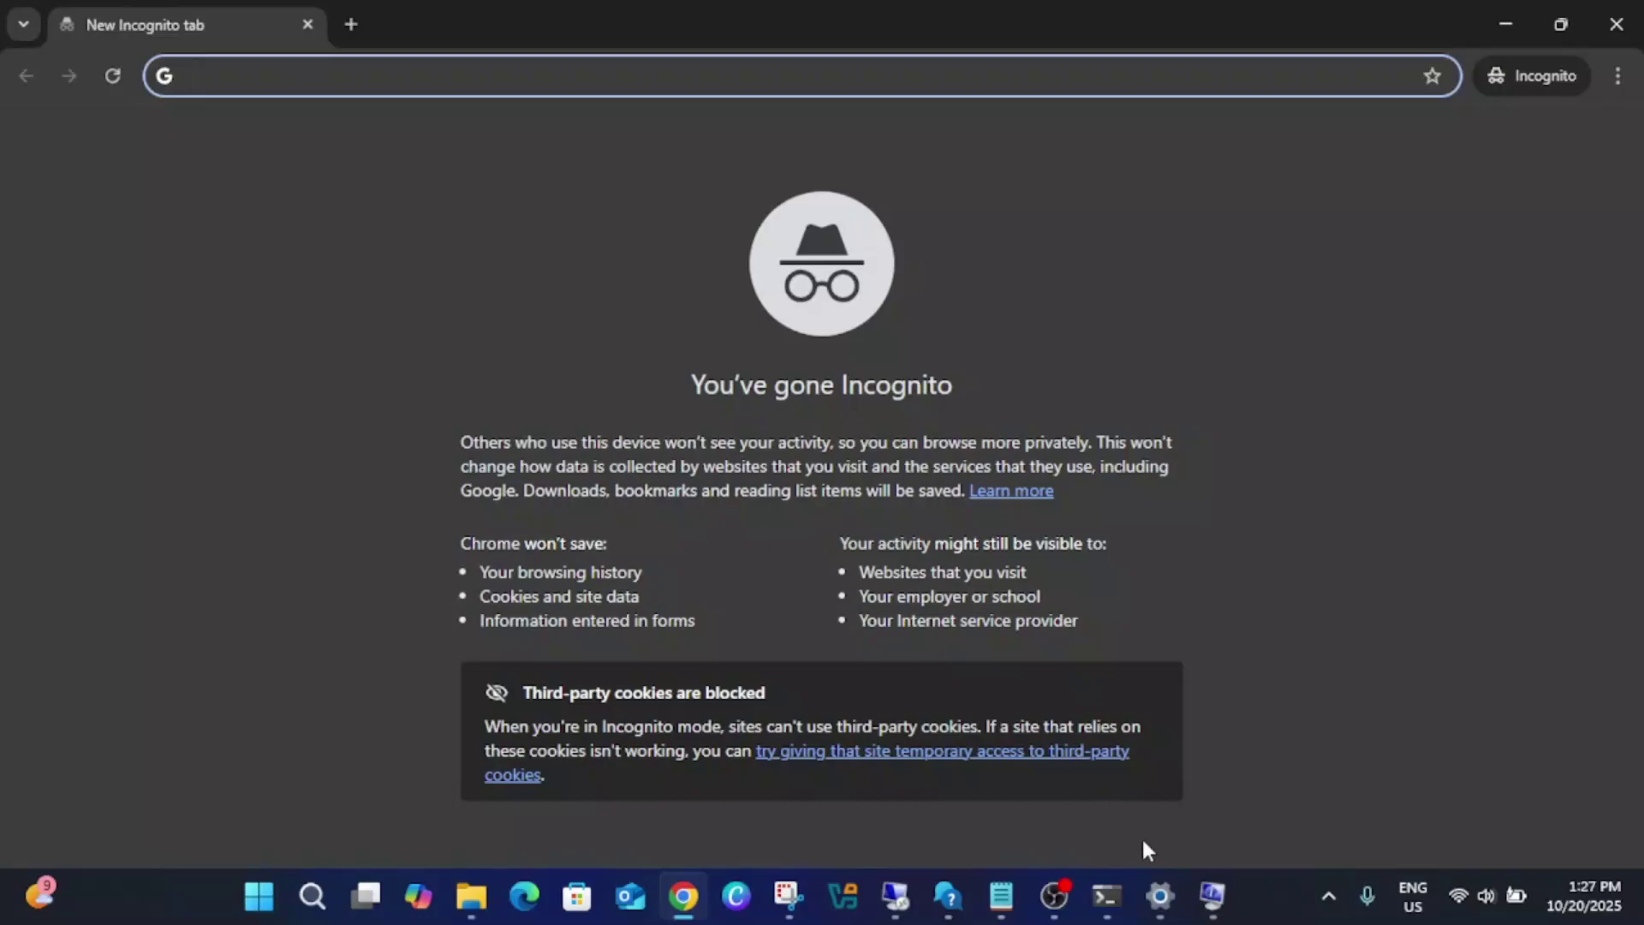
# - Minimize System Information and bring the Settings window back to the front
pyautogui.click(1212, 896)
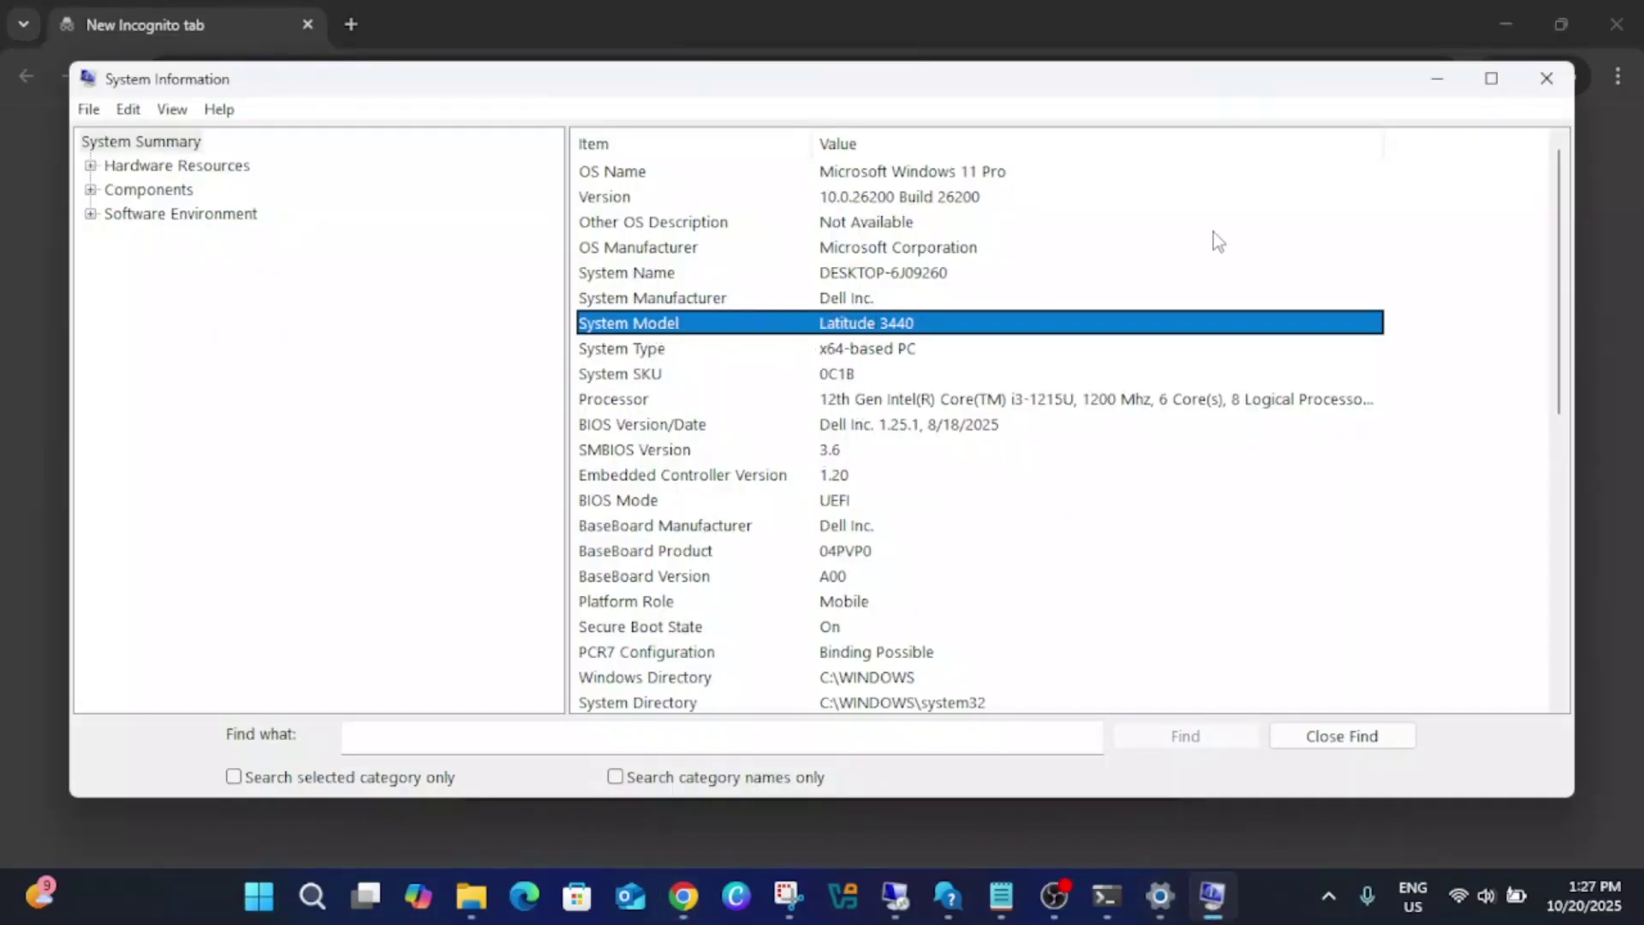
pyautogui.click(1448, 85)
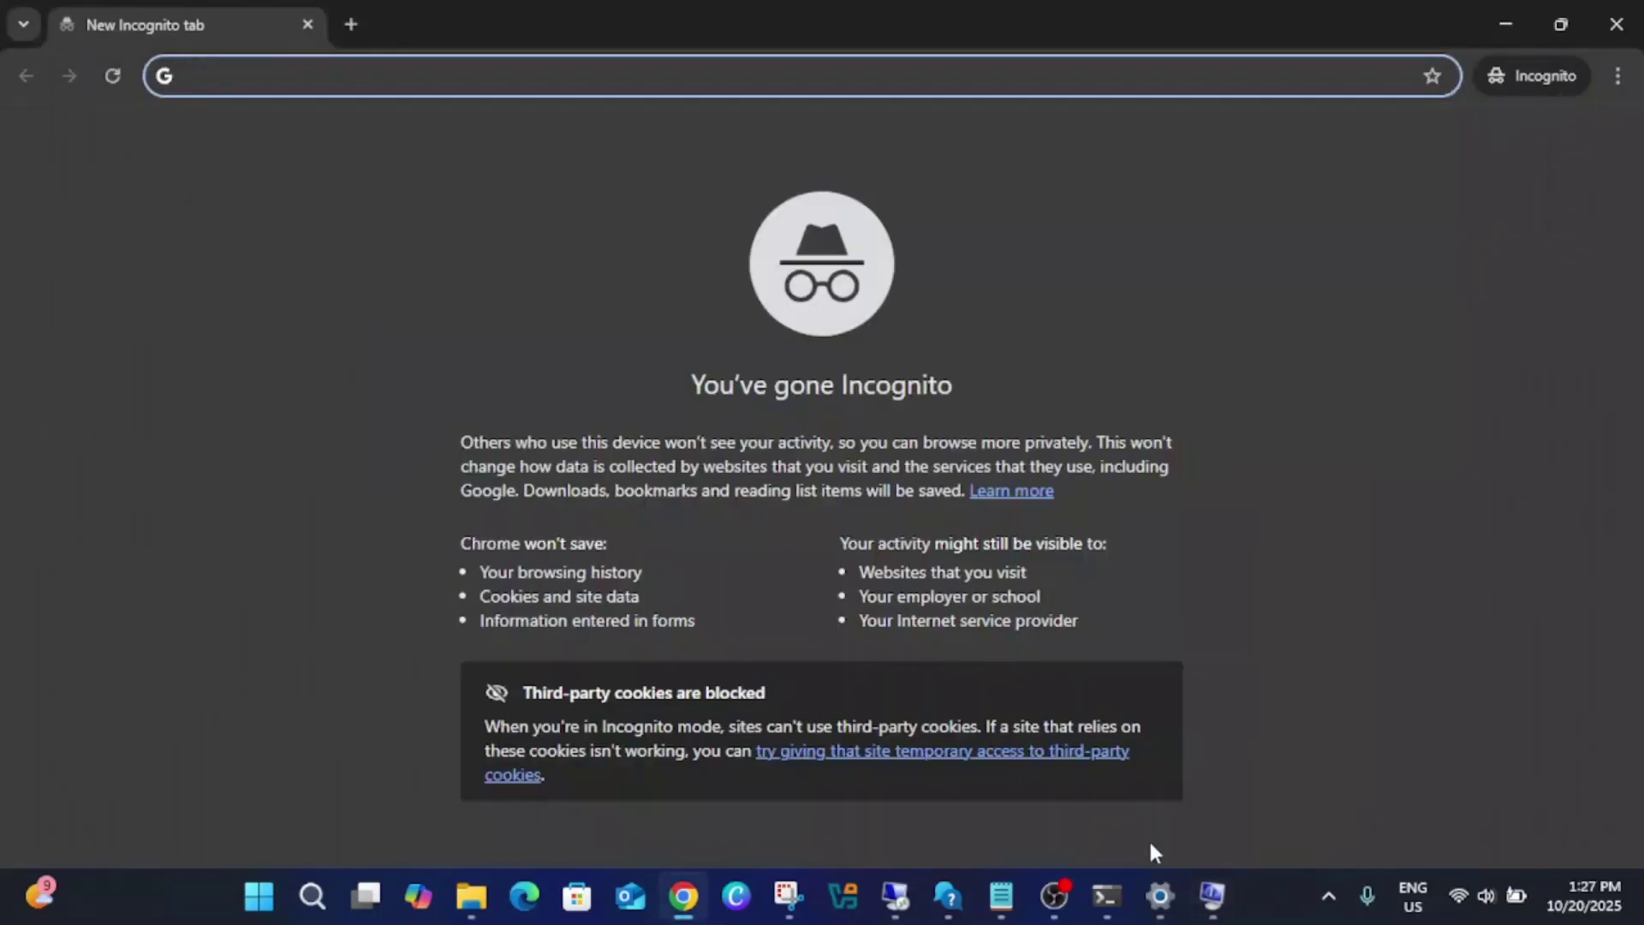
pyautogui.click(1159, 895)
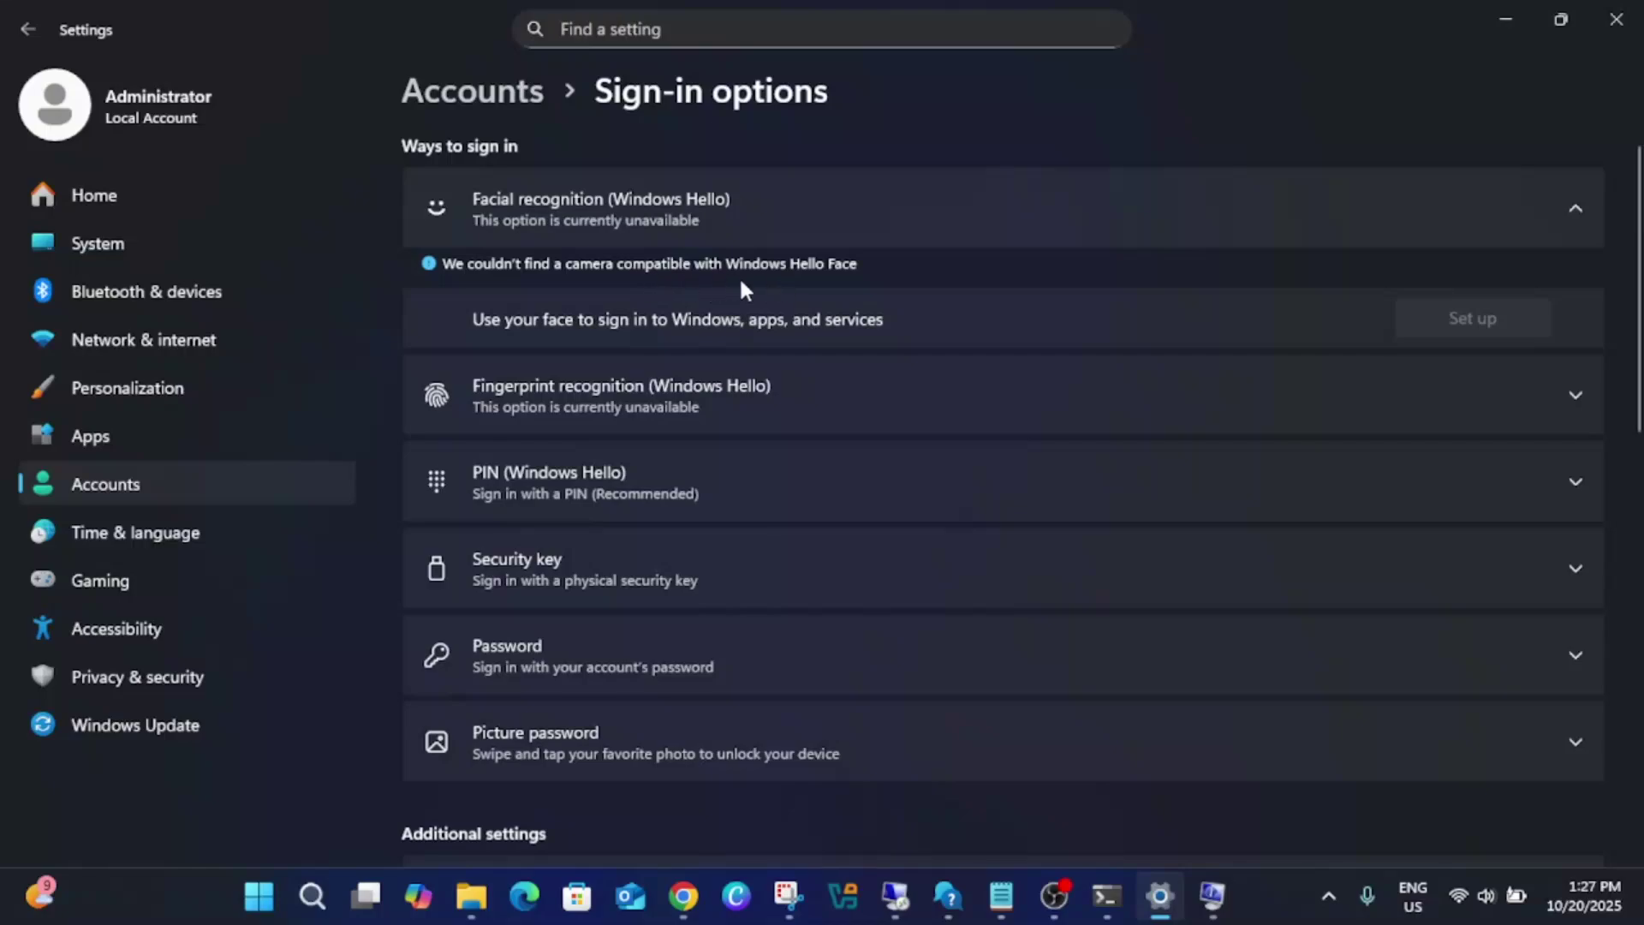
# - Open Windows search from the taskbar over the Settings window
pyautogui.click(315, 897)
# - Open Device Manager via search 'dev', expand Cameras and select the Integrated Webcam
pyautogui.write('dev')
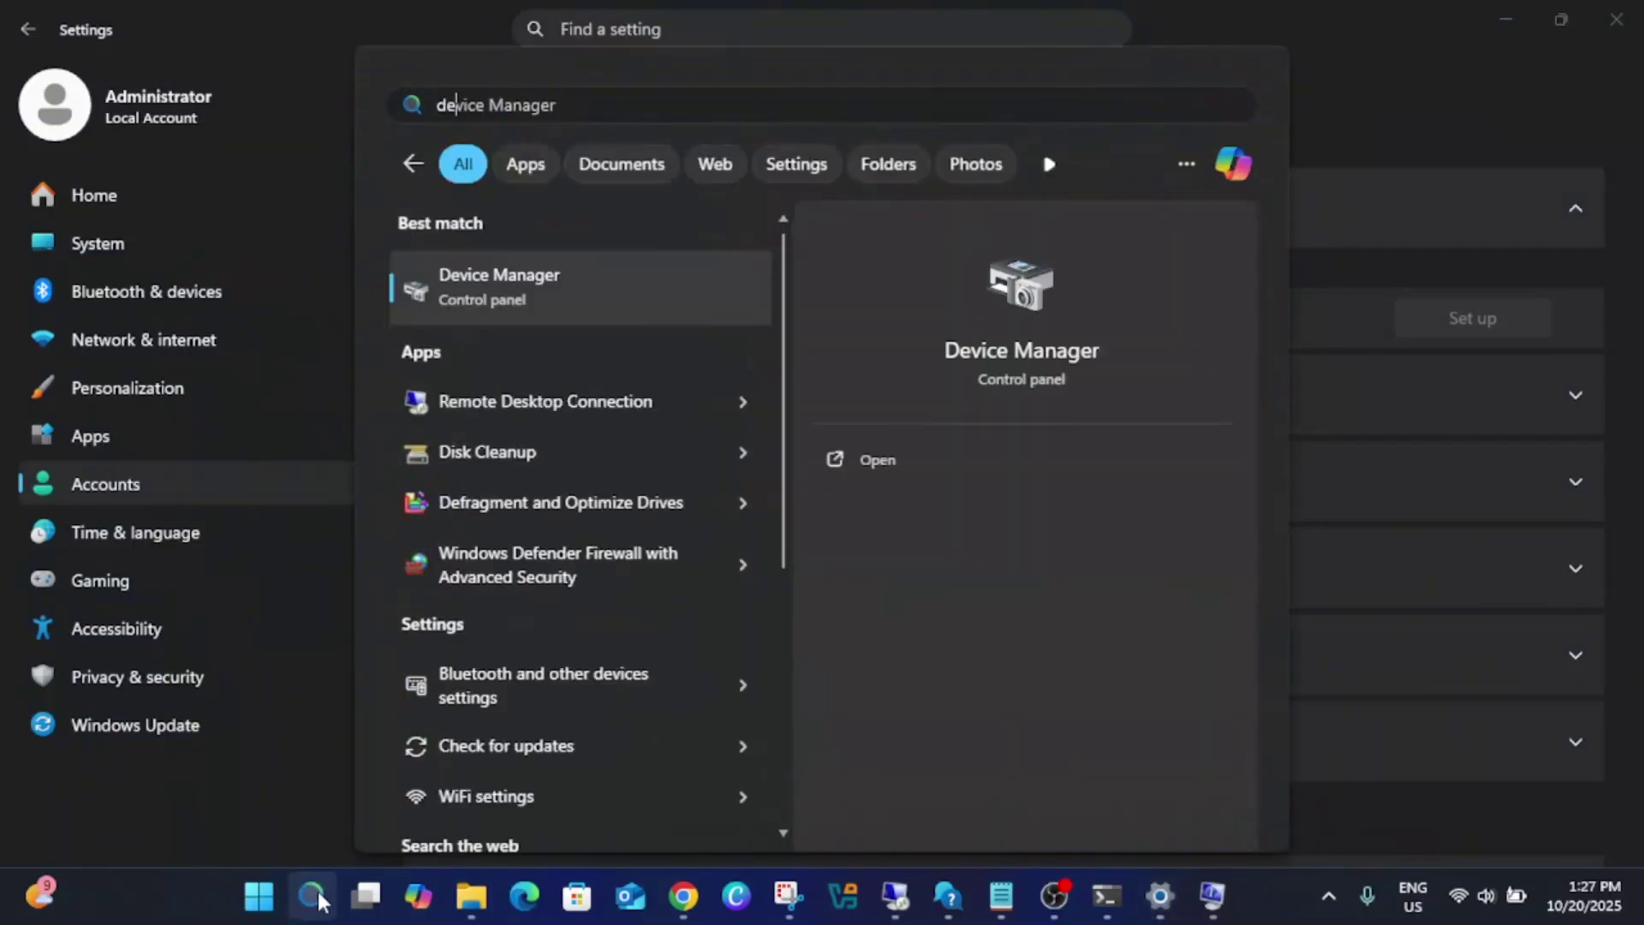
pyautogui.click(525, 312)
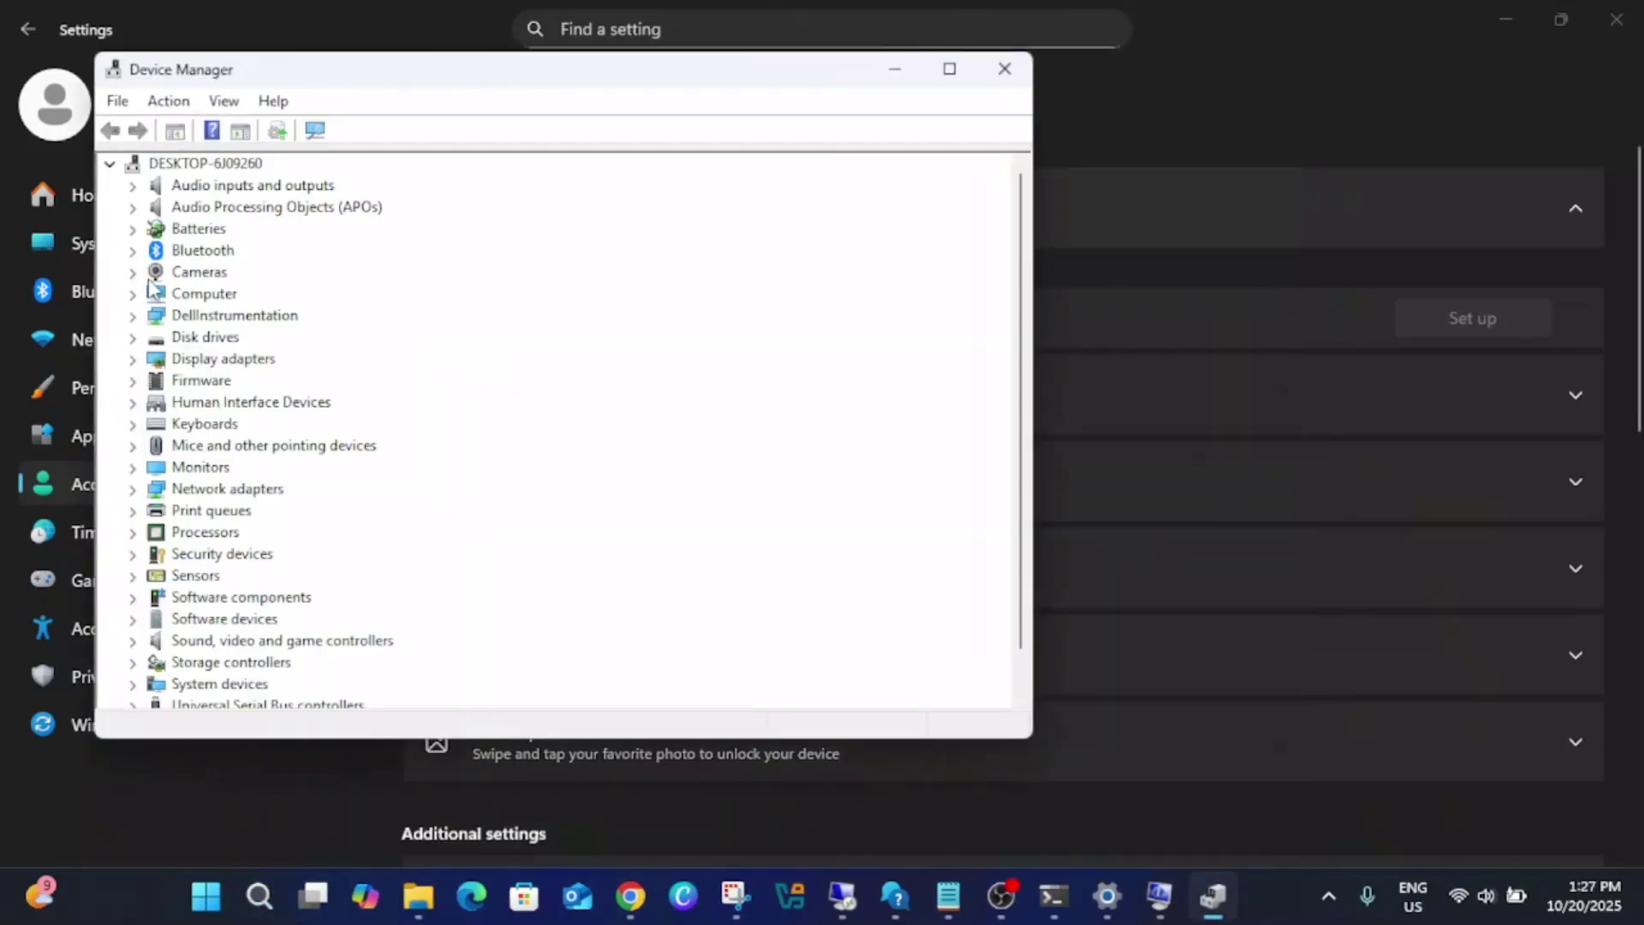
pyautogui.click(133, 272)
pyautogui.moveTo(720, 81); pyautogui.dragTo(1006, 158)
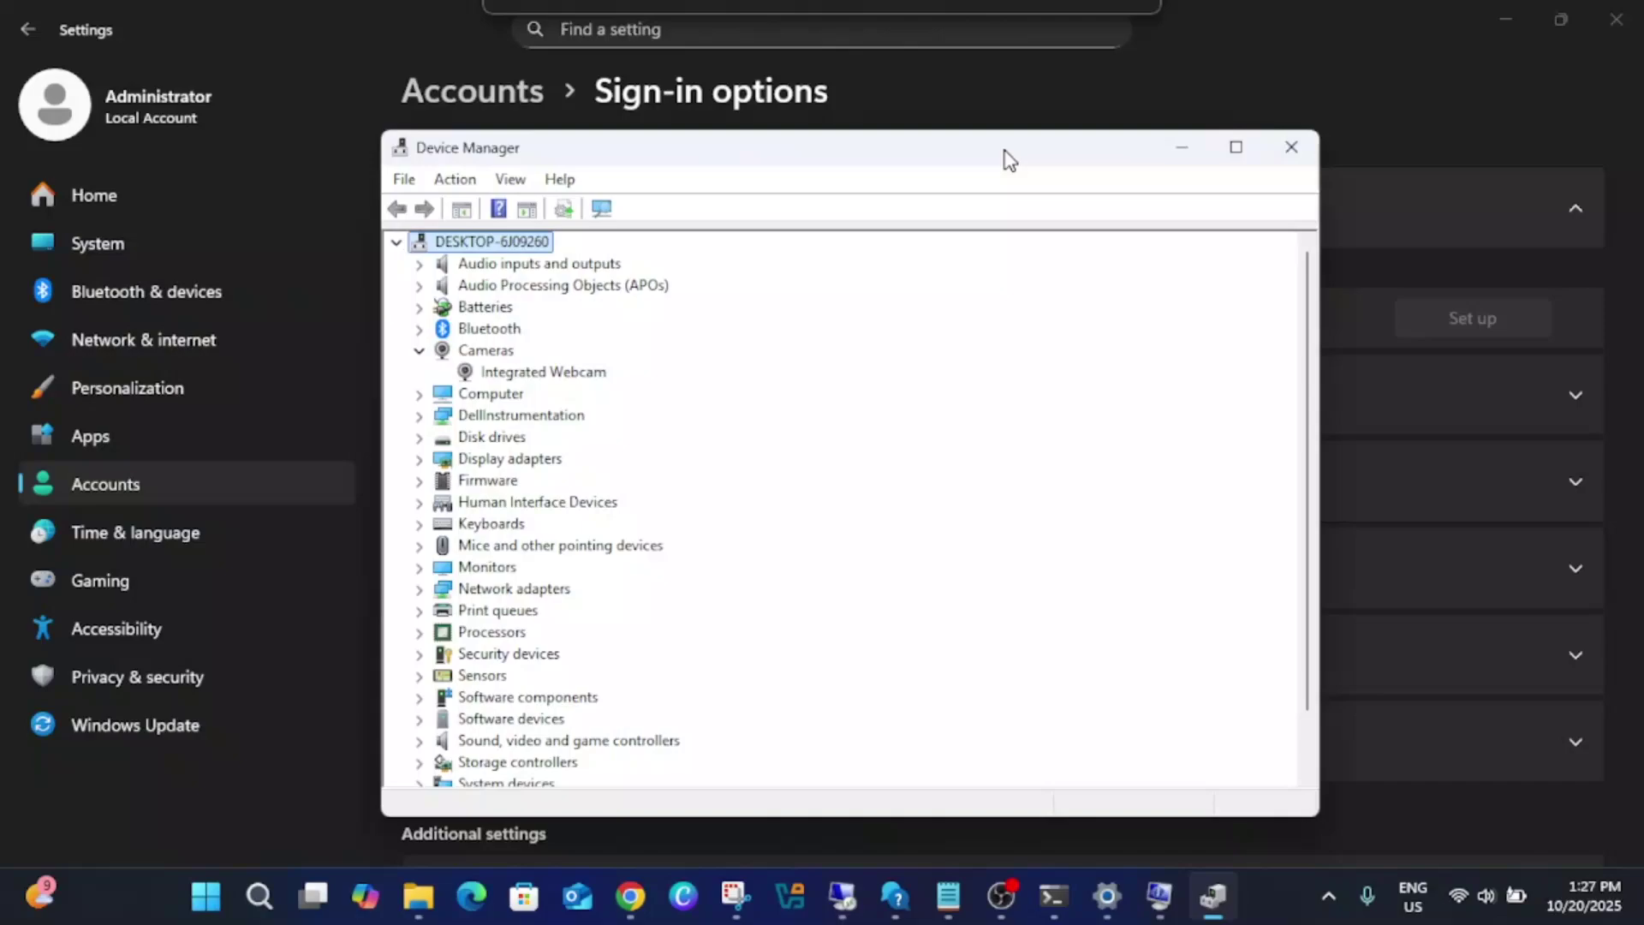
pyautogui.click(513, 181)
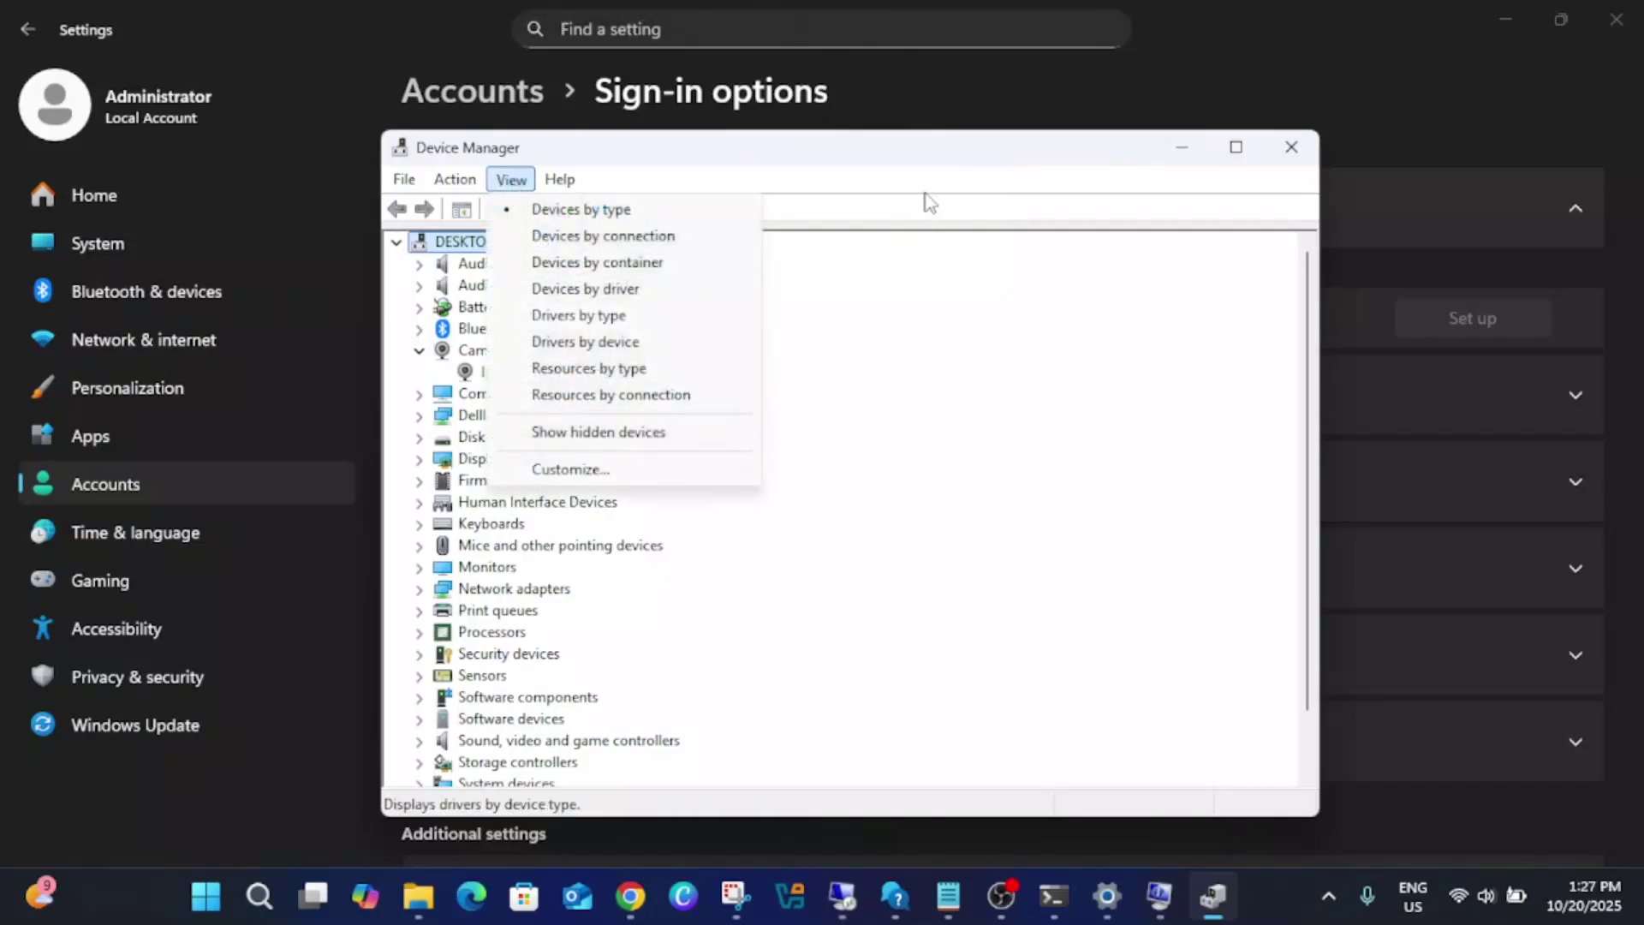
pyautogui.click(930, 165)
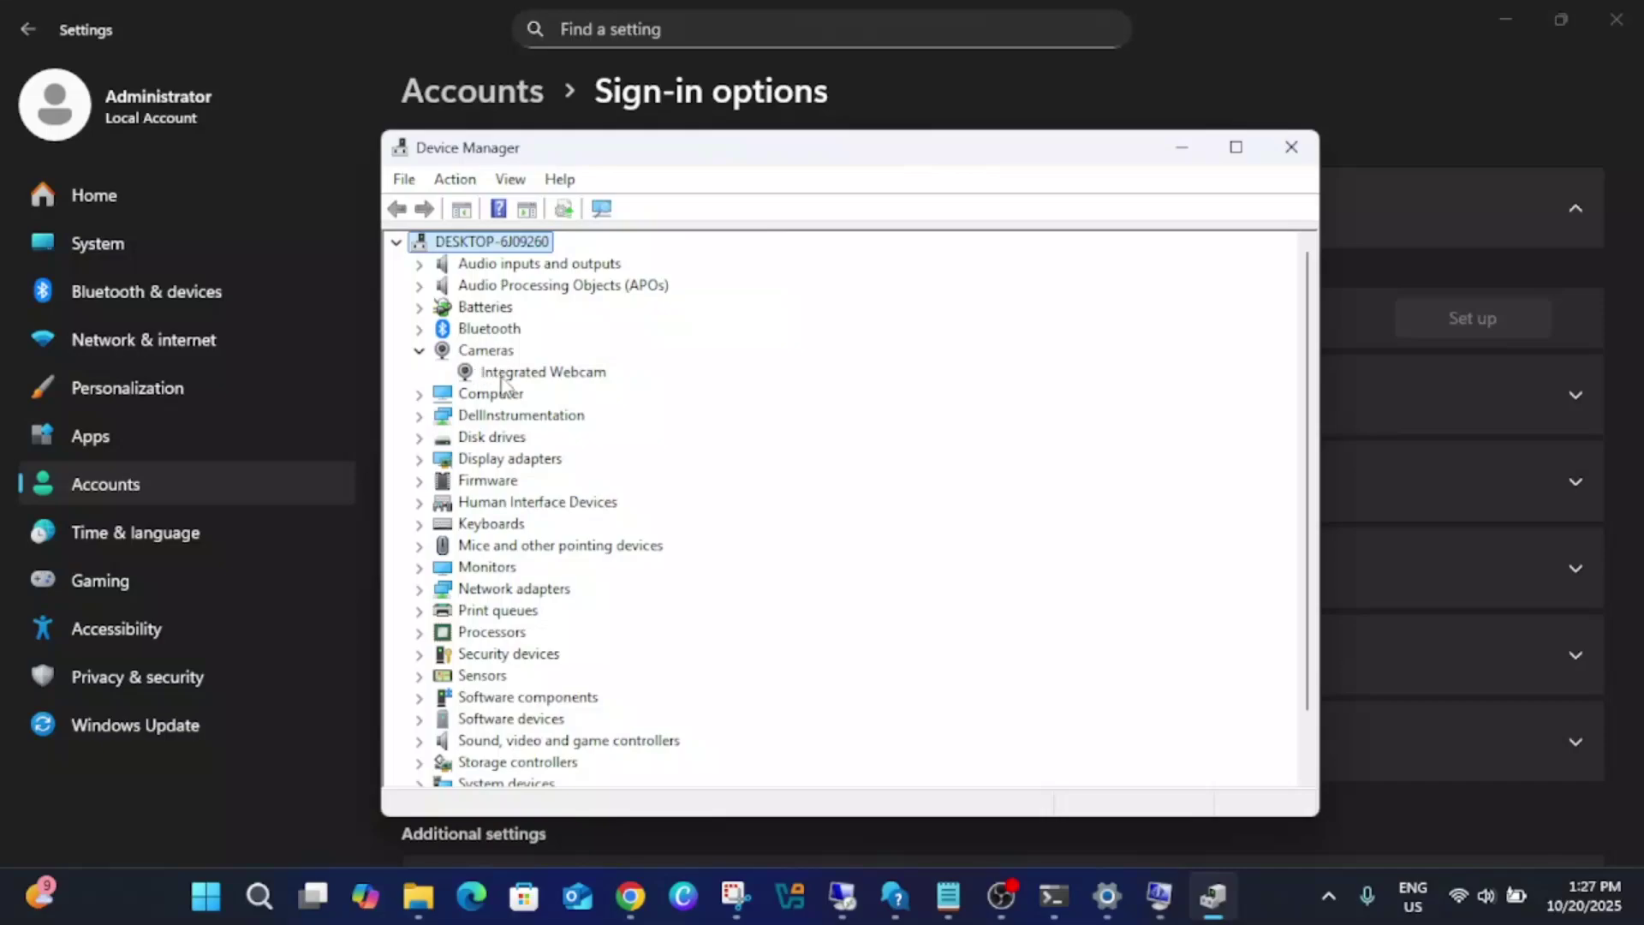
pyautogui.click(543, 377)
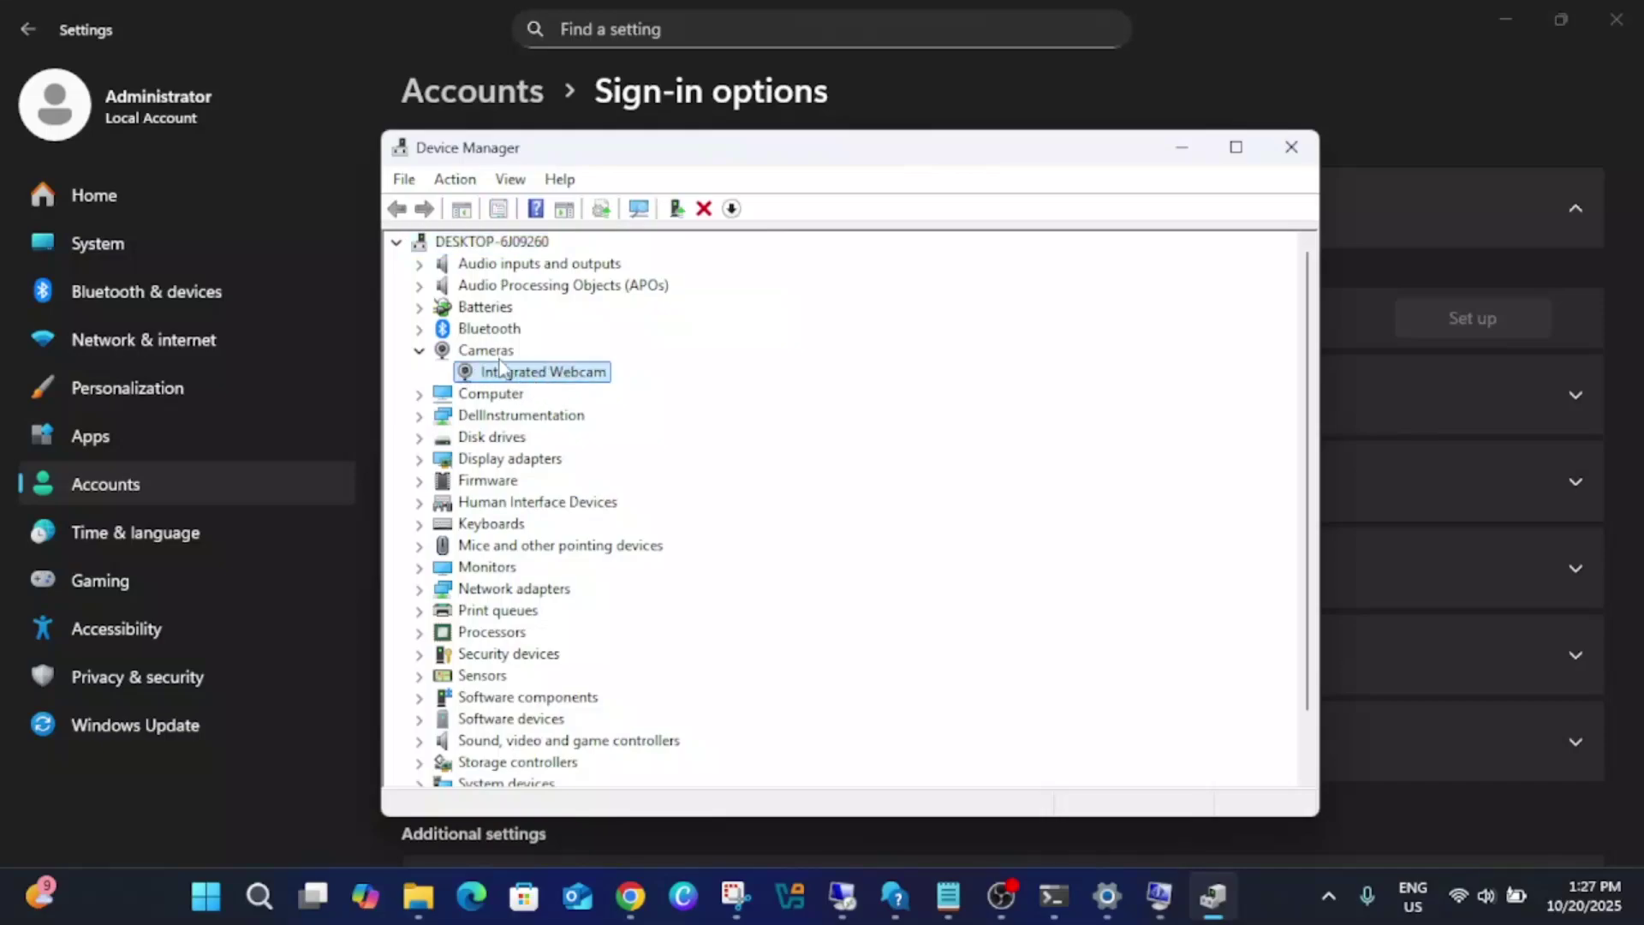
pyautogui.rightClick(526, 377)
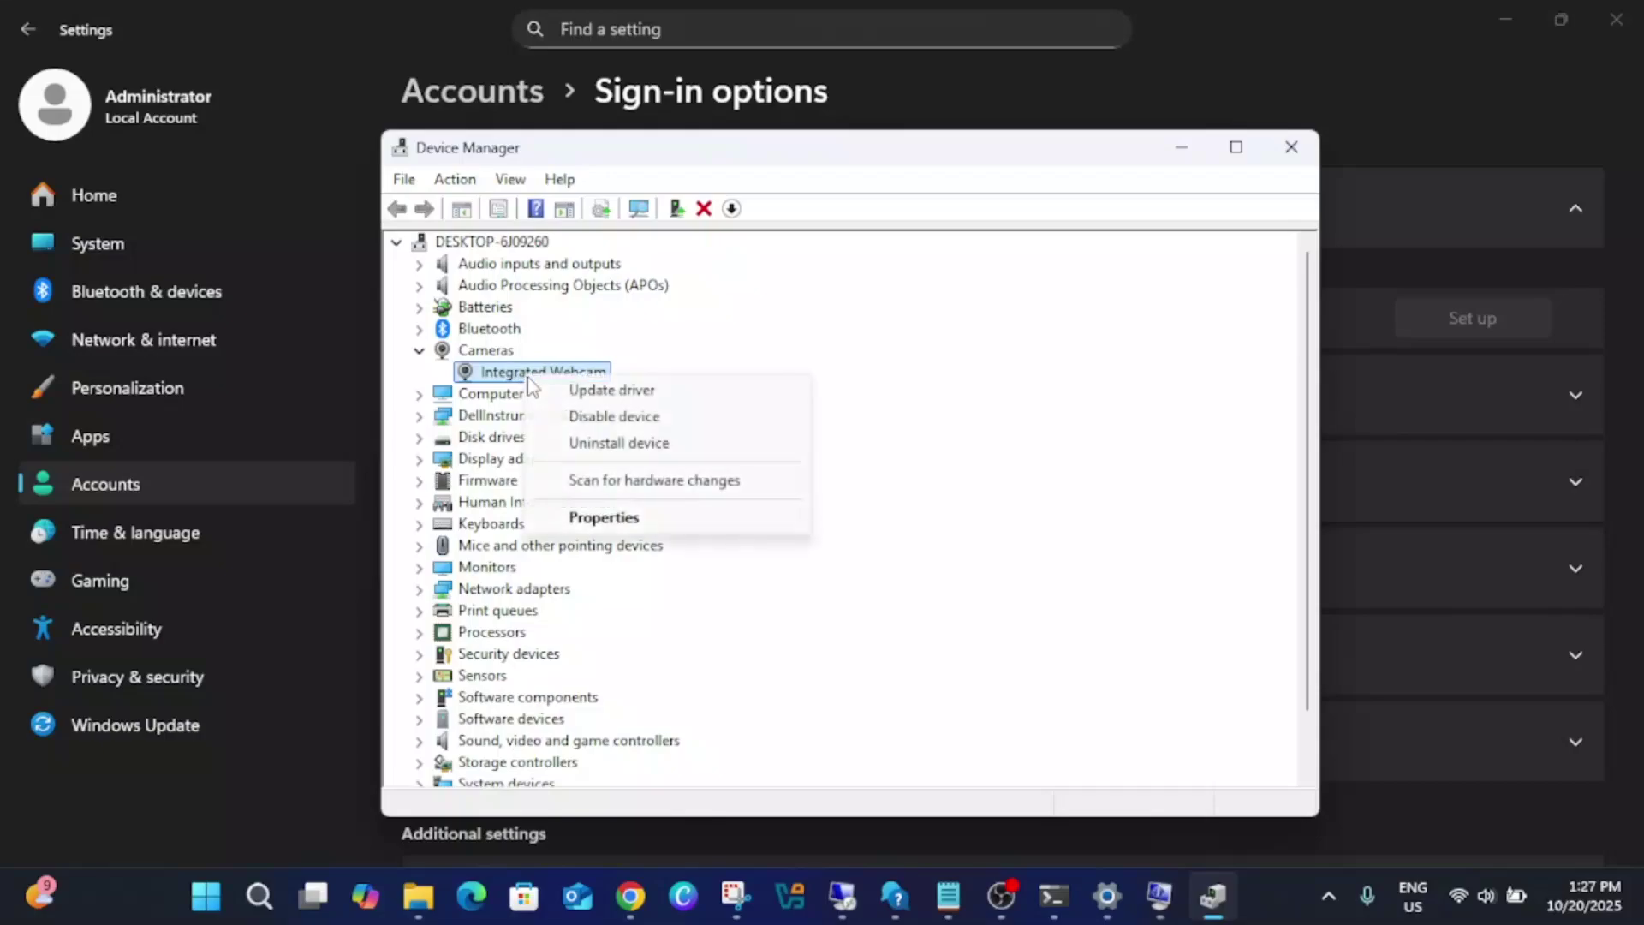
pyautogui.click(597, 519)
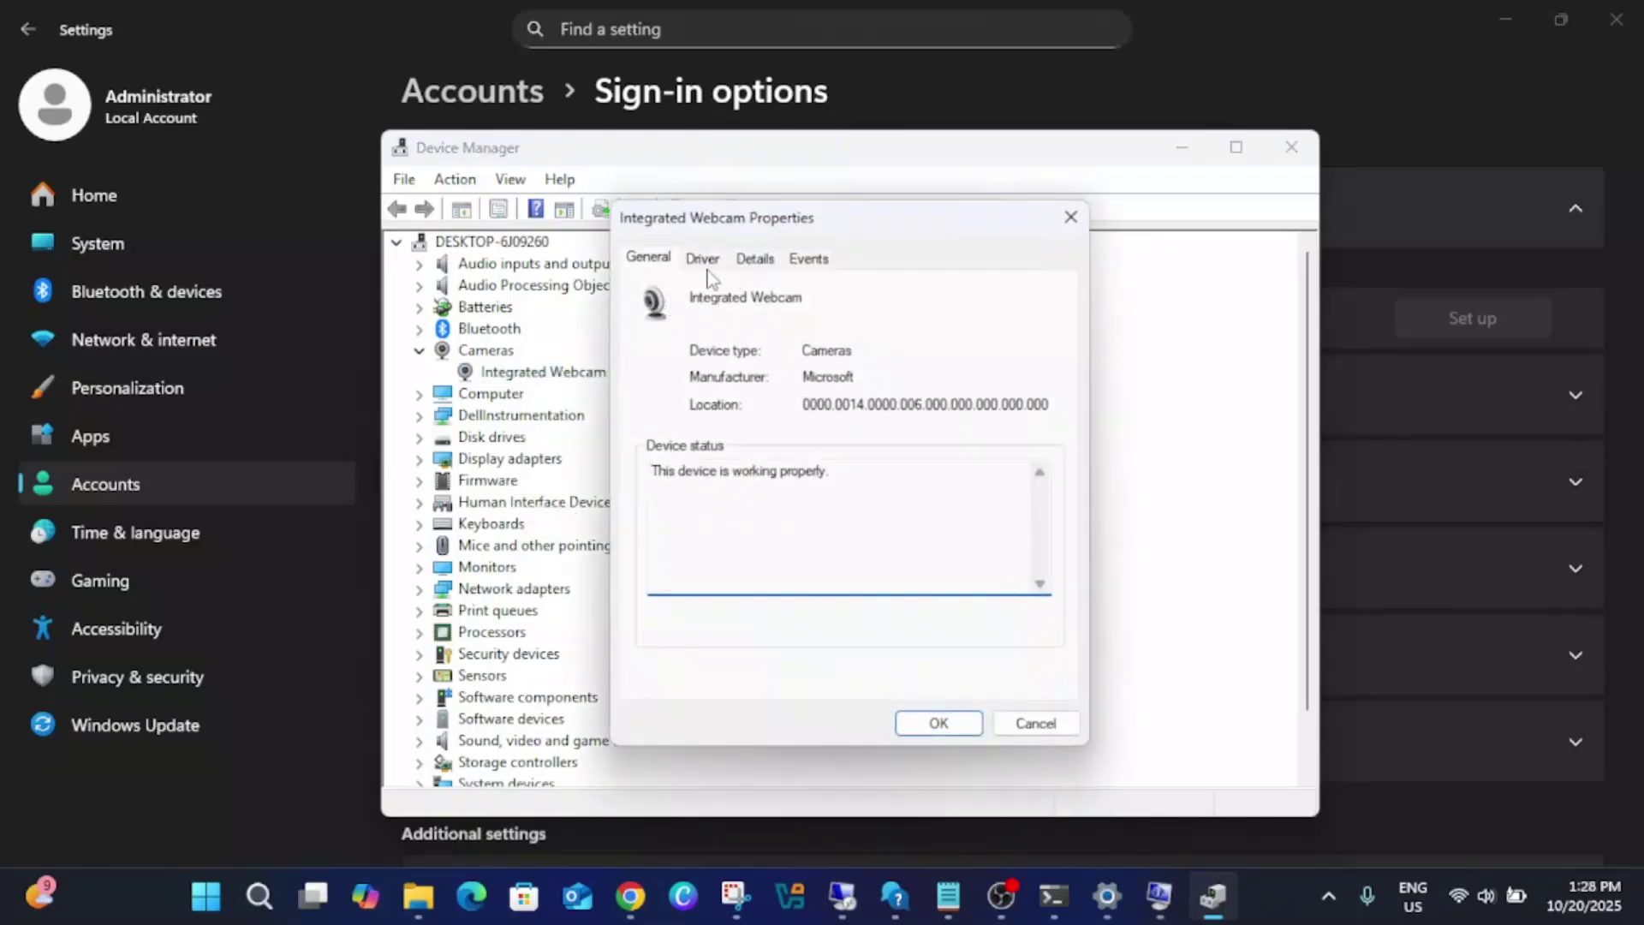
pyautogui.click(702, 262)
pyautogui.click(755, 260)
pyautogui.click(809, 259)
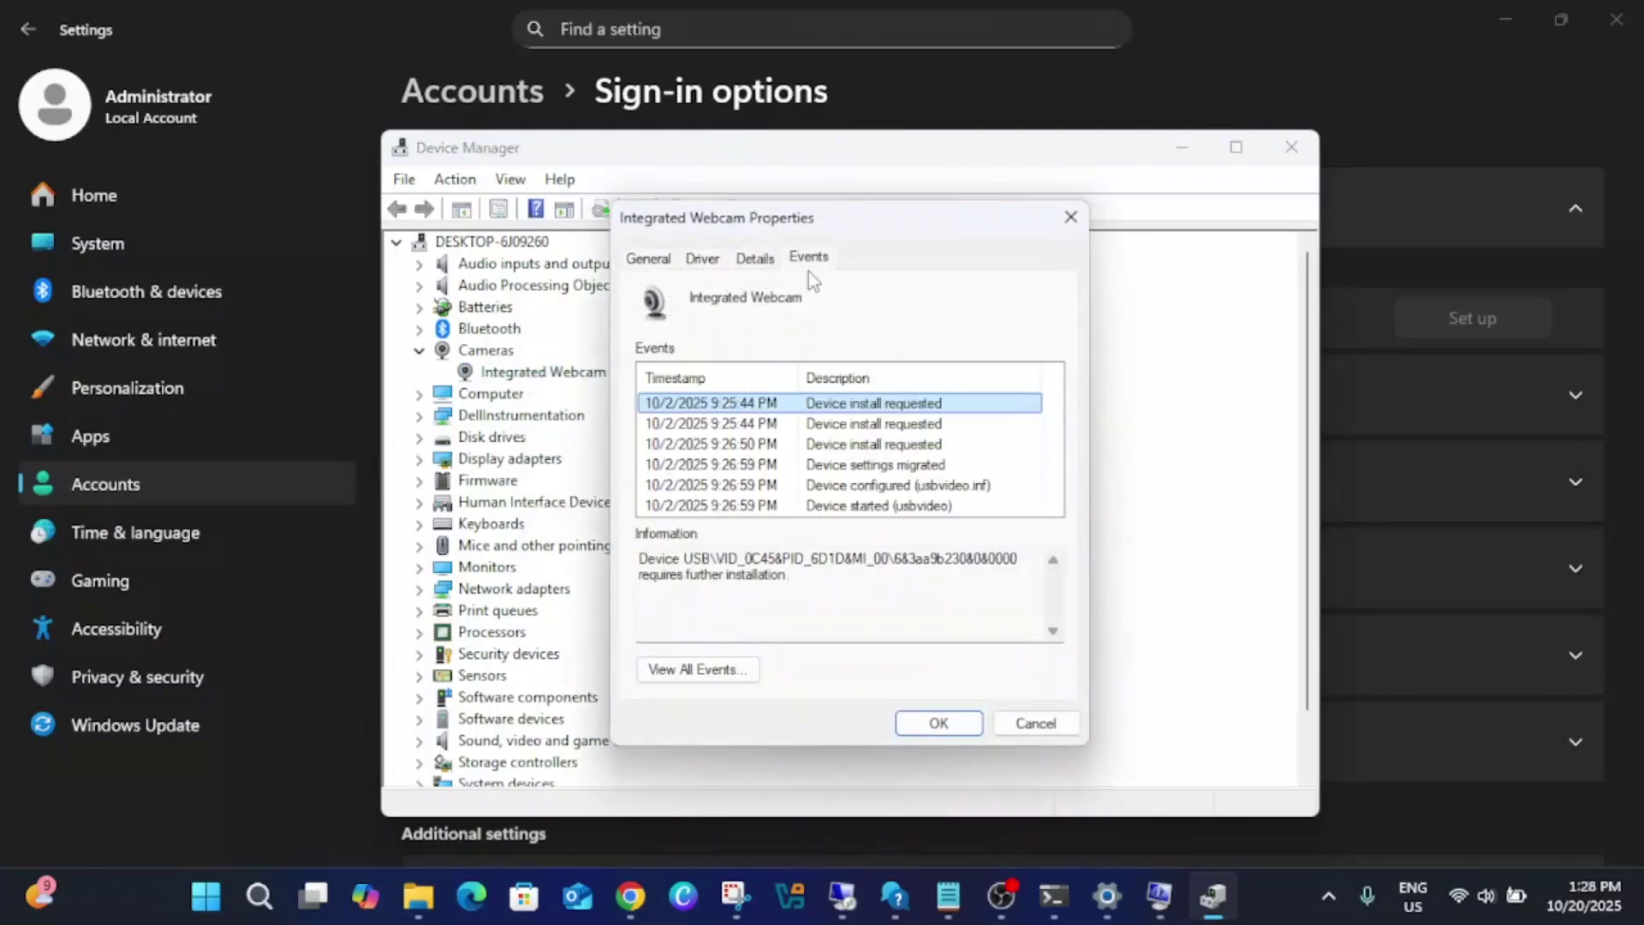
pyautogui.click(1070, 217)
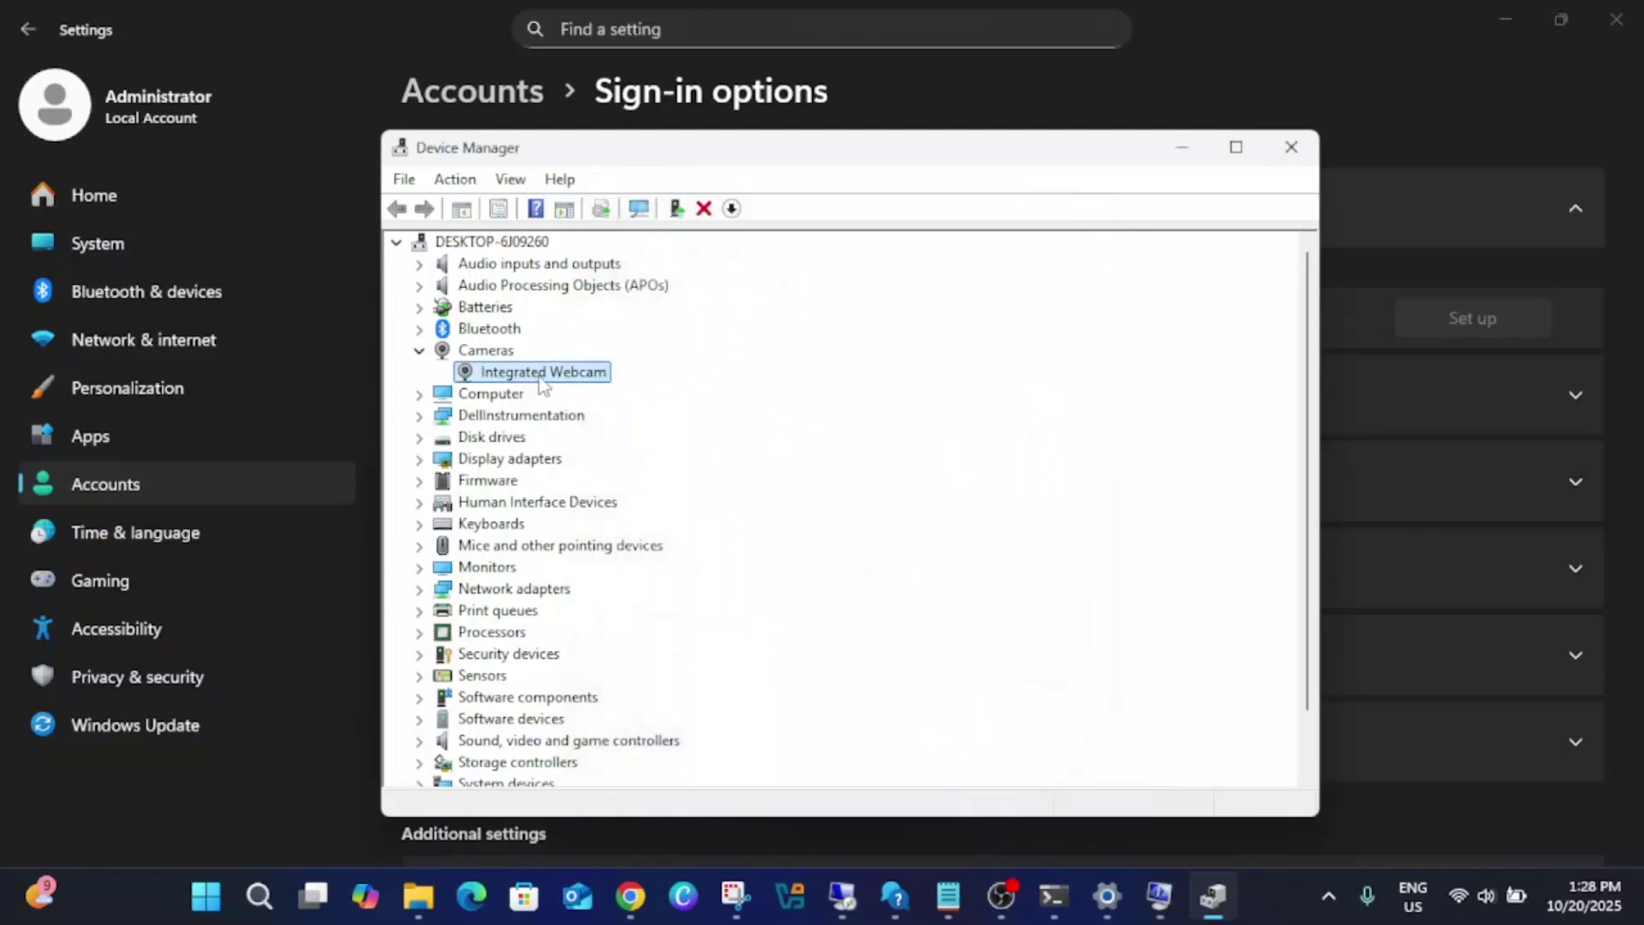
pyautogui.rightClick(542, 378)
pyautogui.click(606, 394)
pyautogui.click(730, 421)
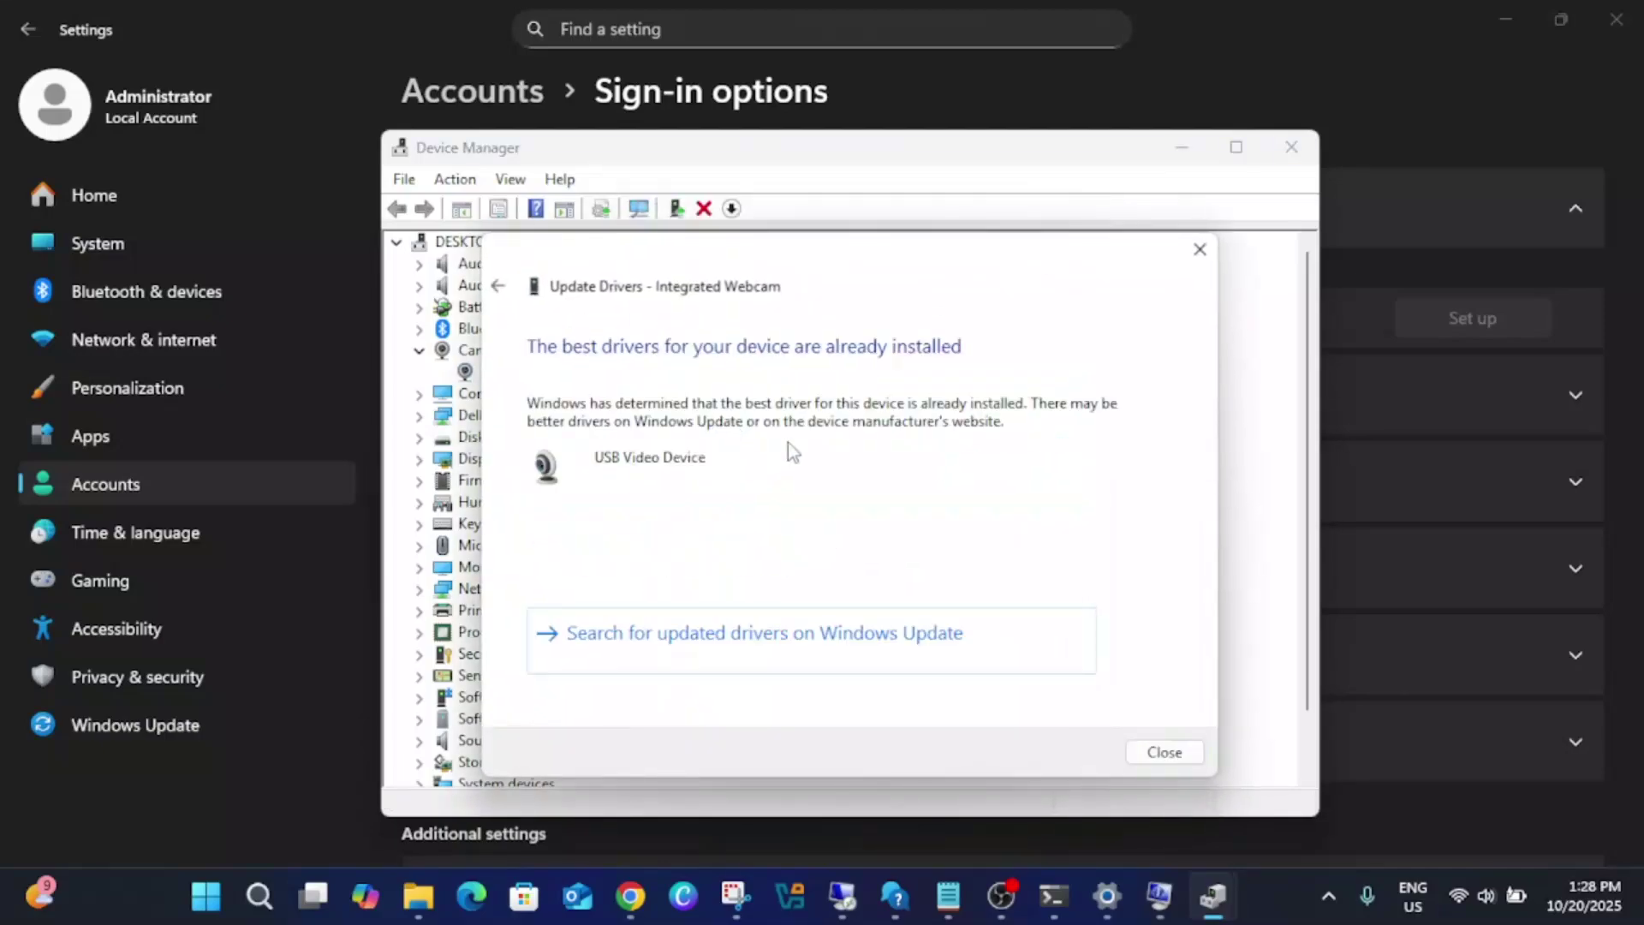
pyautogui.click(1163, 752)
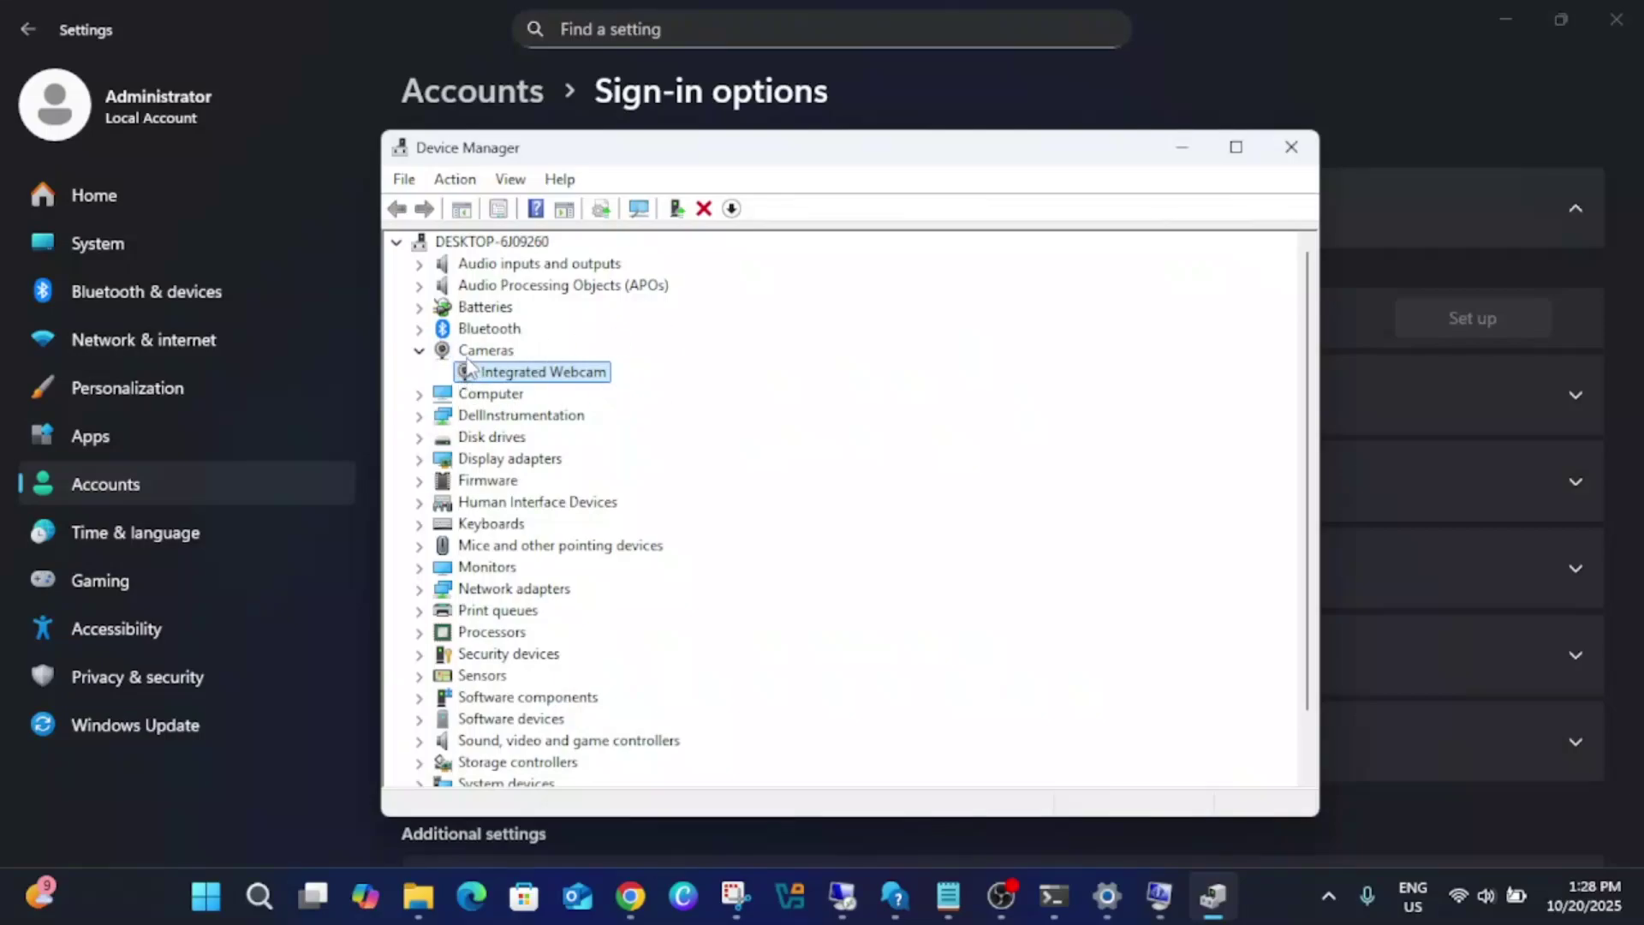
# - Minimize Device Manager and go to System > Optional features in Settings
pyautogui.click(1184, 154)
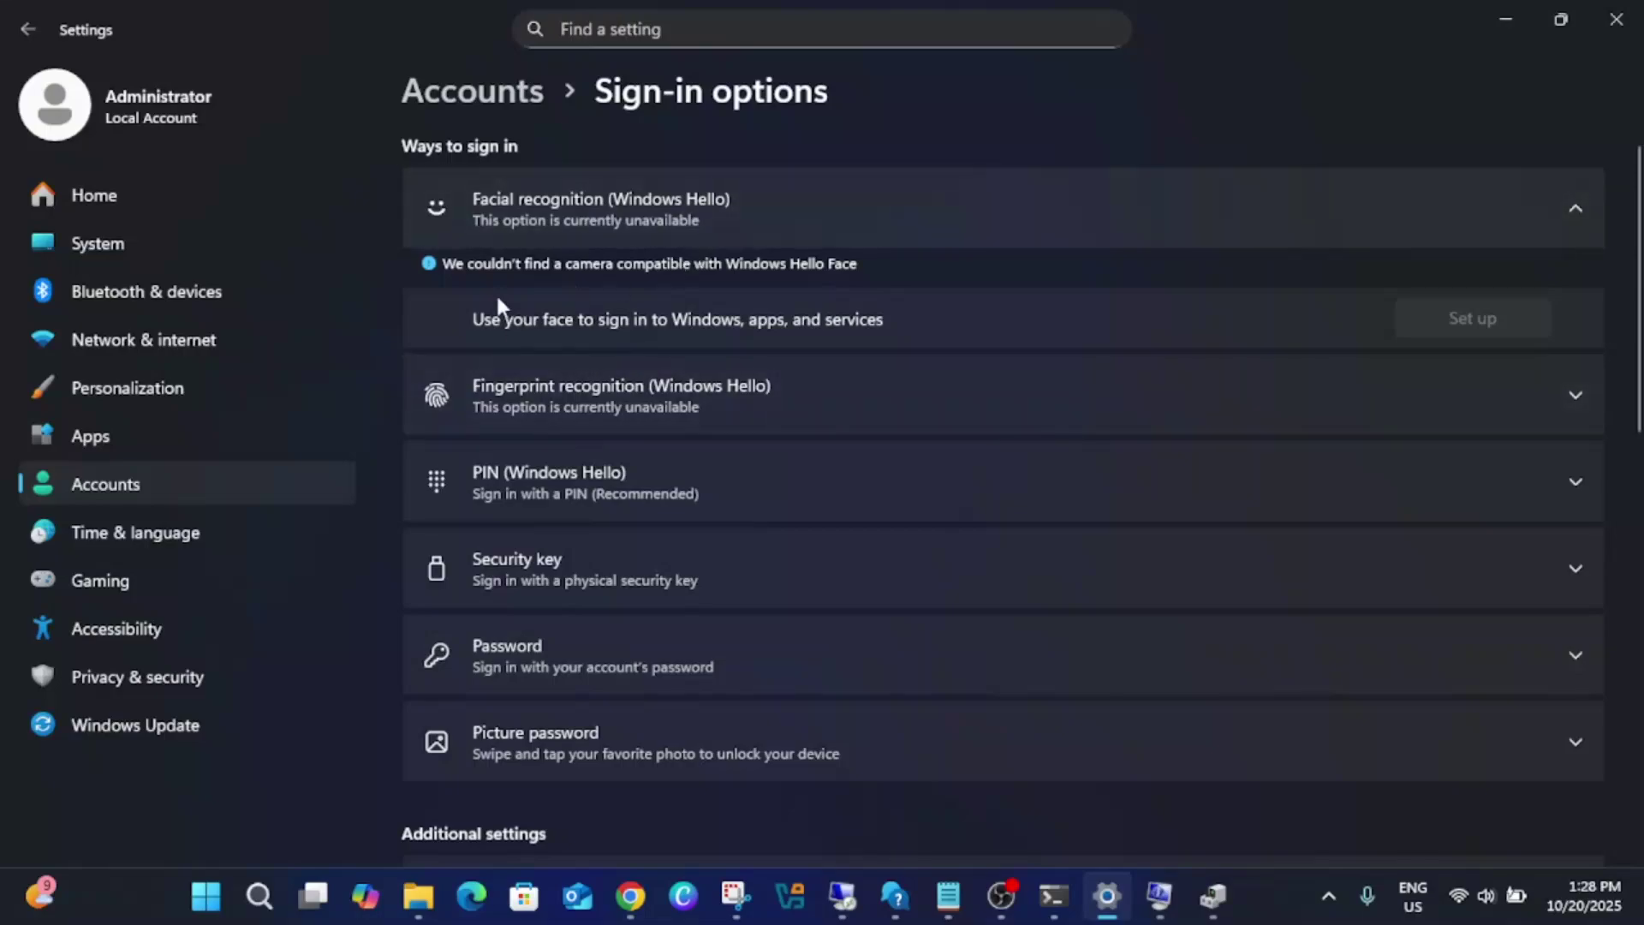
pyautogui.click(184, 250)
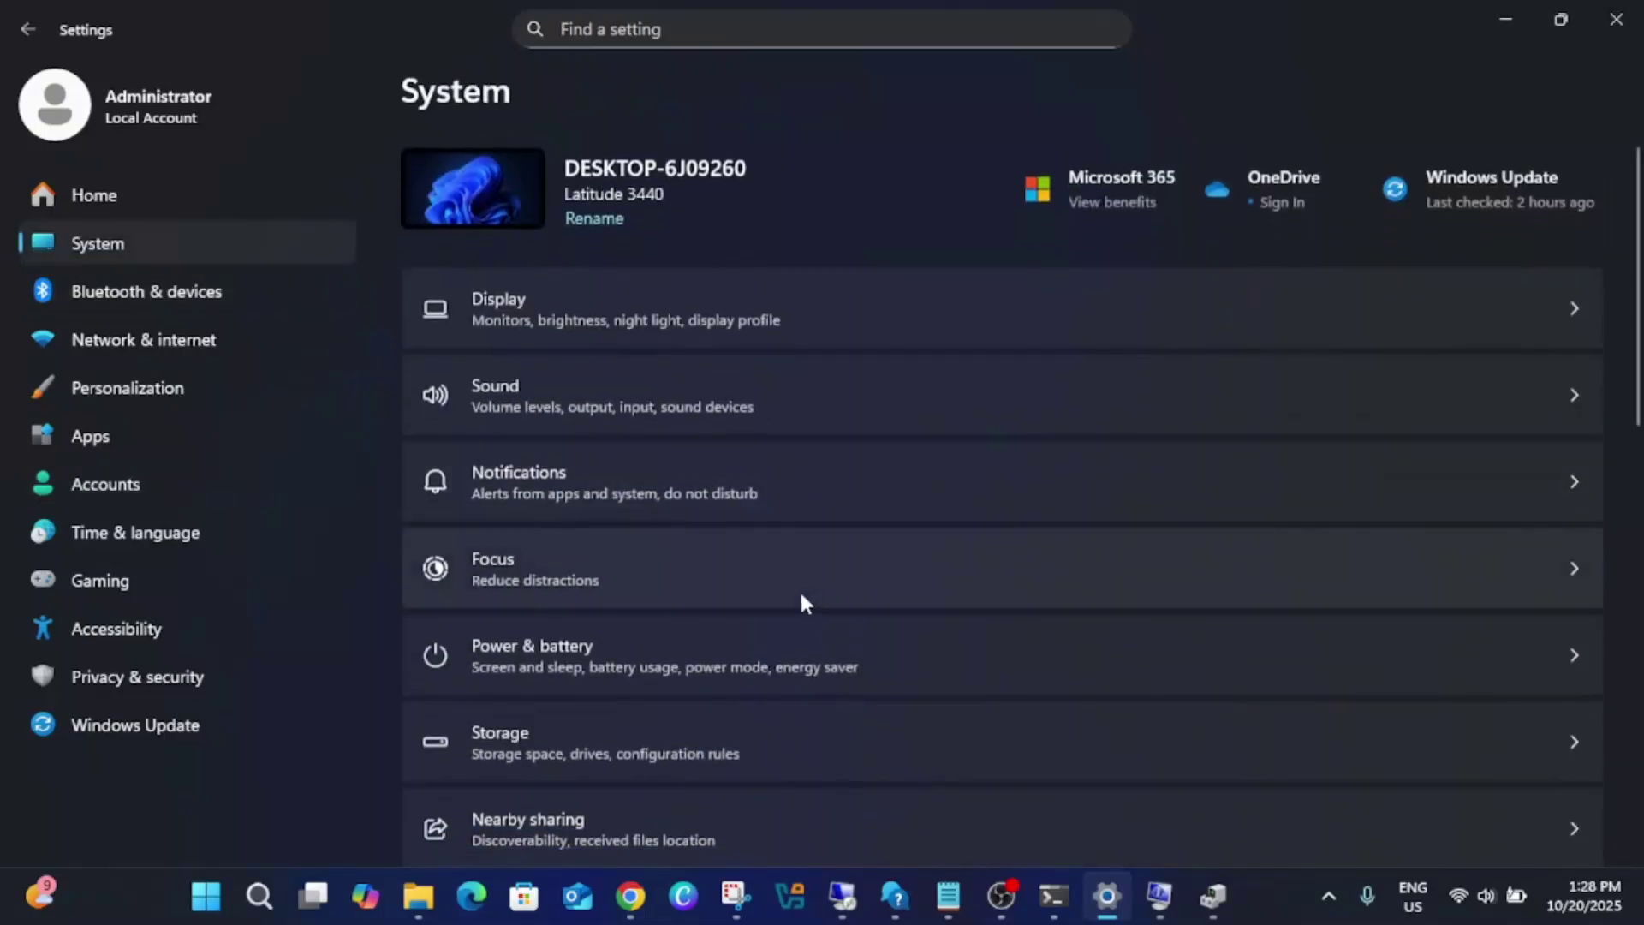
pyautogui.scroll(-5, 802, 596)
pyautogui.scroll(-5, 804, 609)
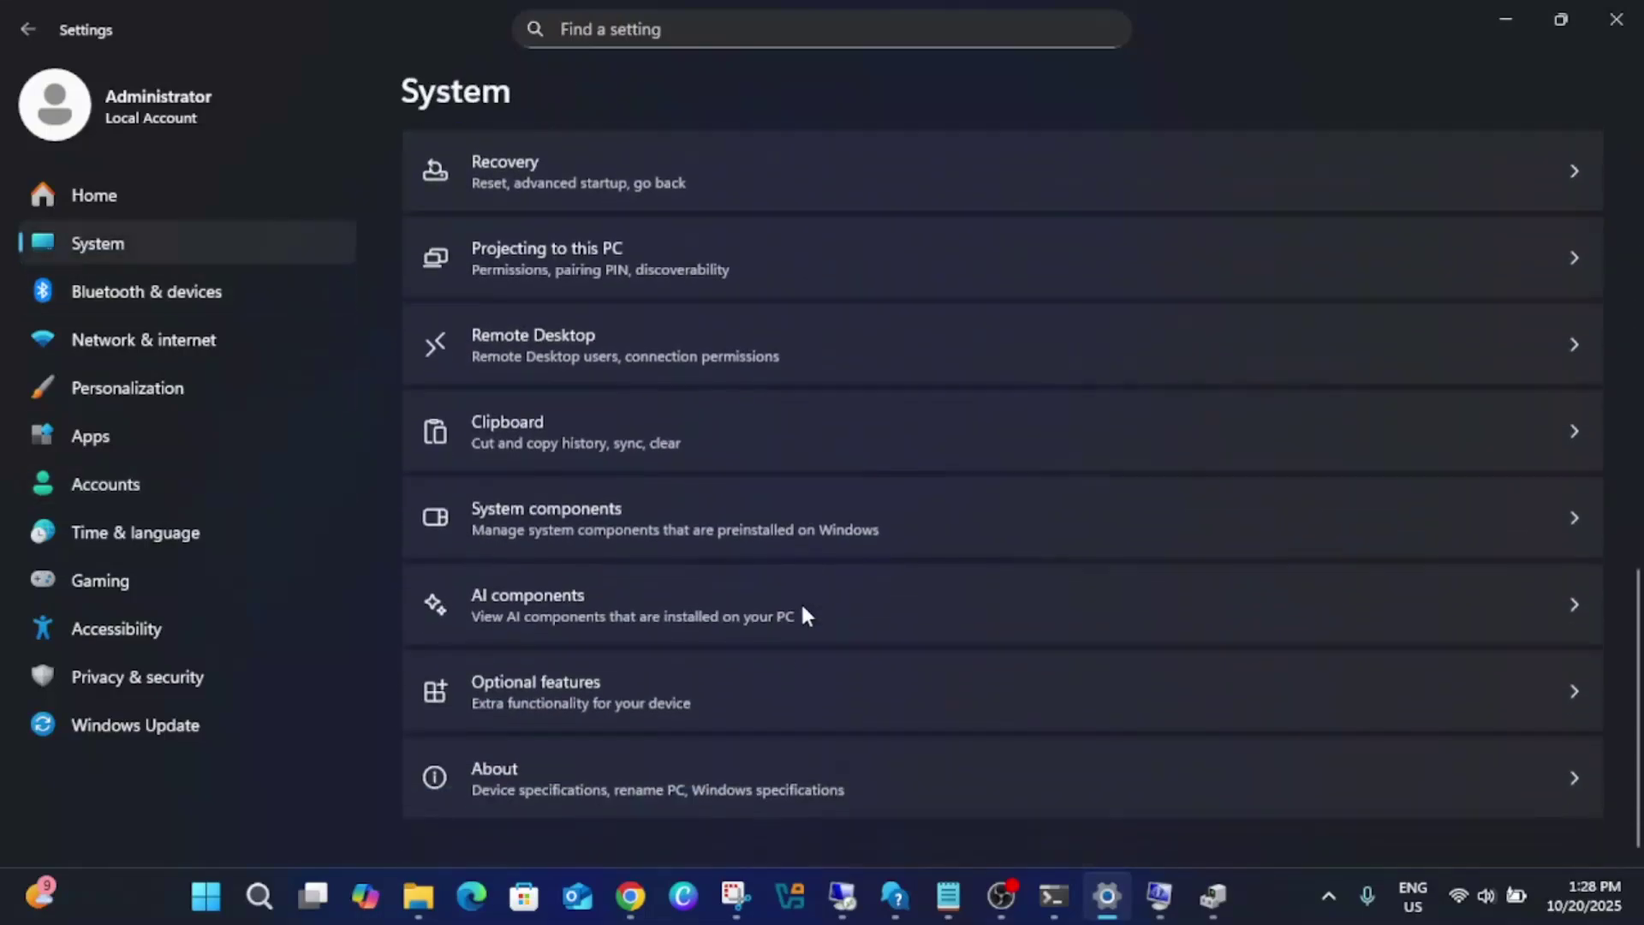
pyautogui.click(580, 696)
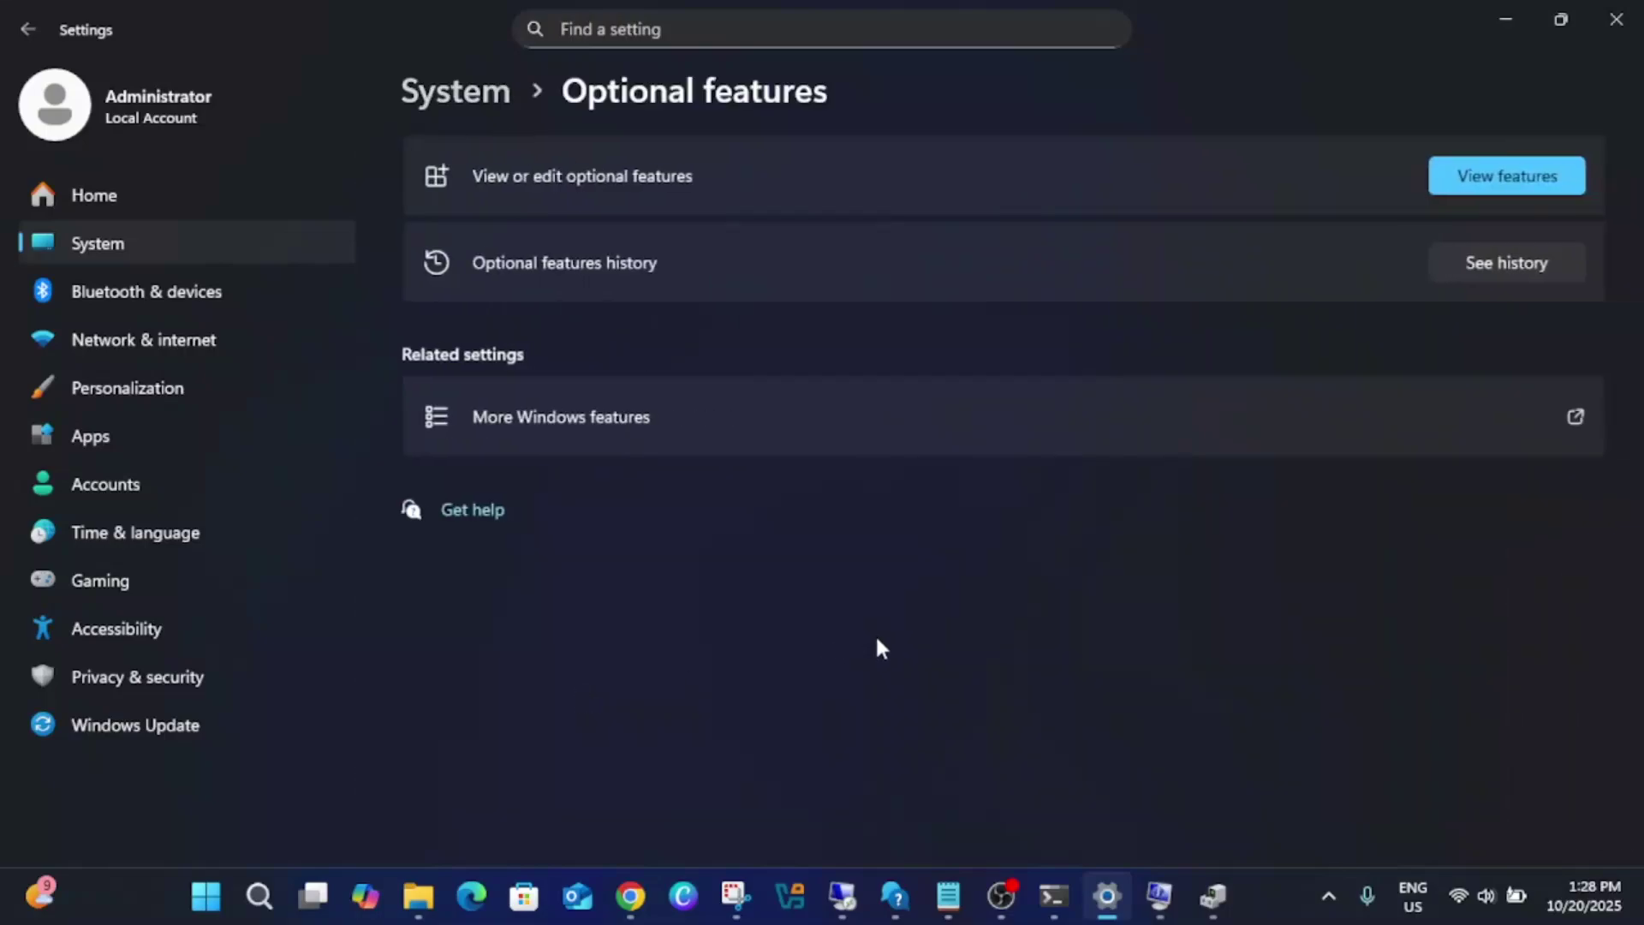
# - In View features, search 'windows hel' and tick Facial Recognition (Windows Hello) for removal
pyautogui.click(1524, 169)
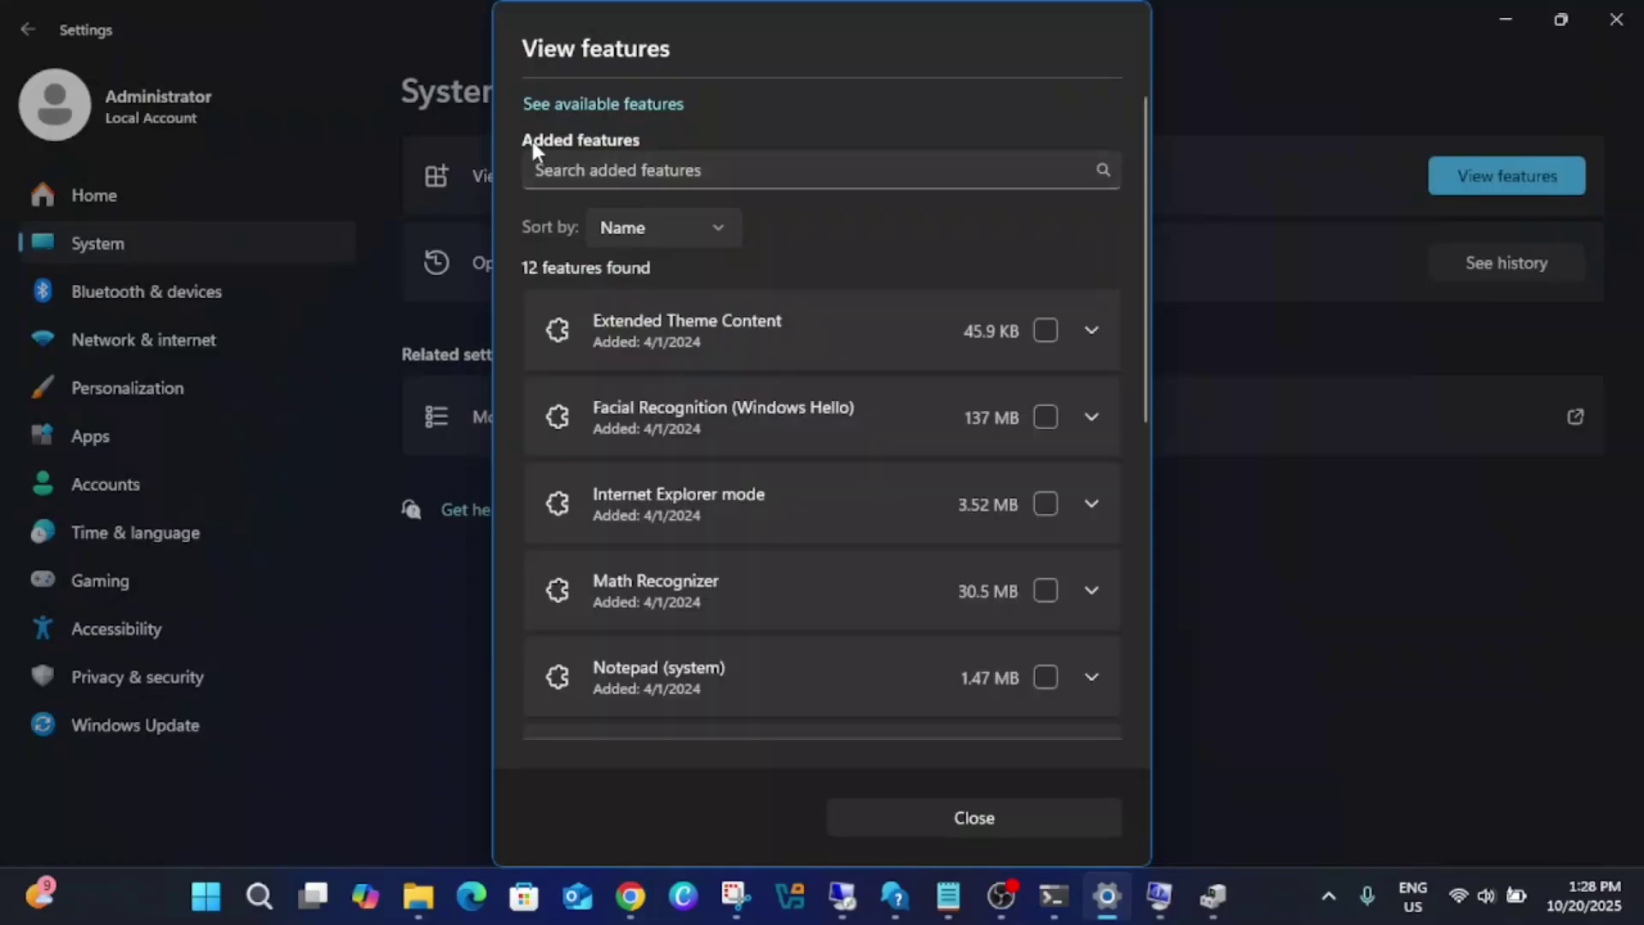
pyautogui.click(627, 167)
pyautogui.write('window')
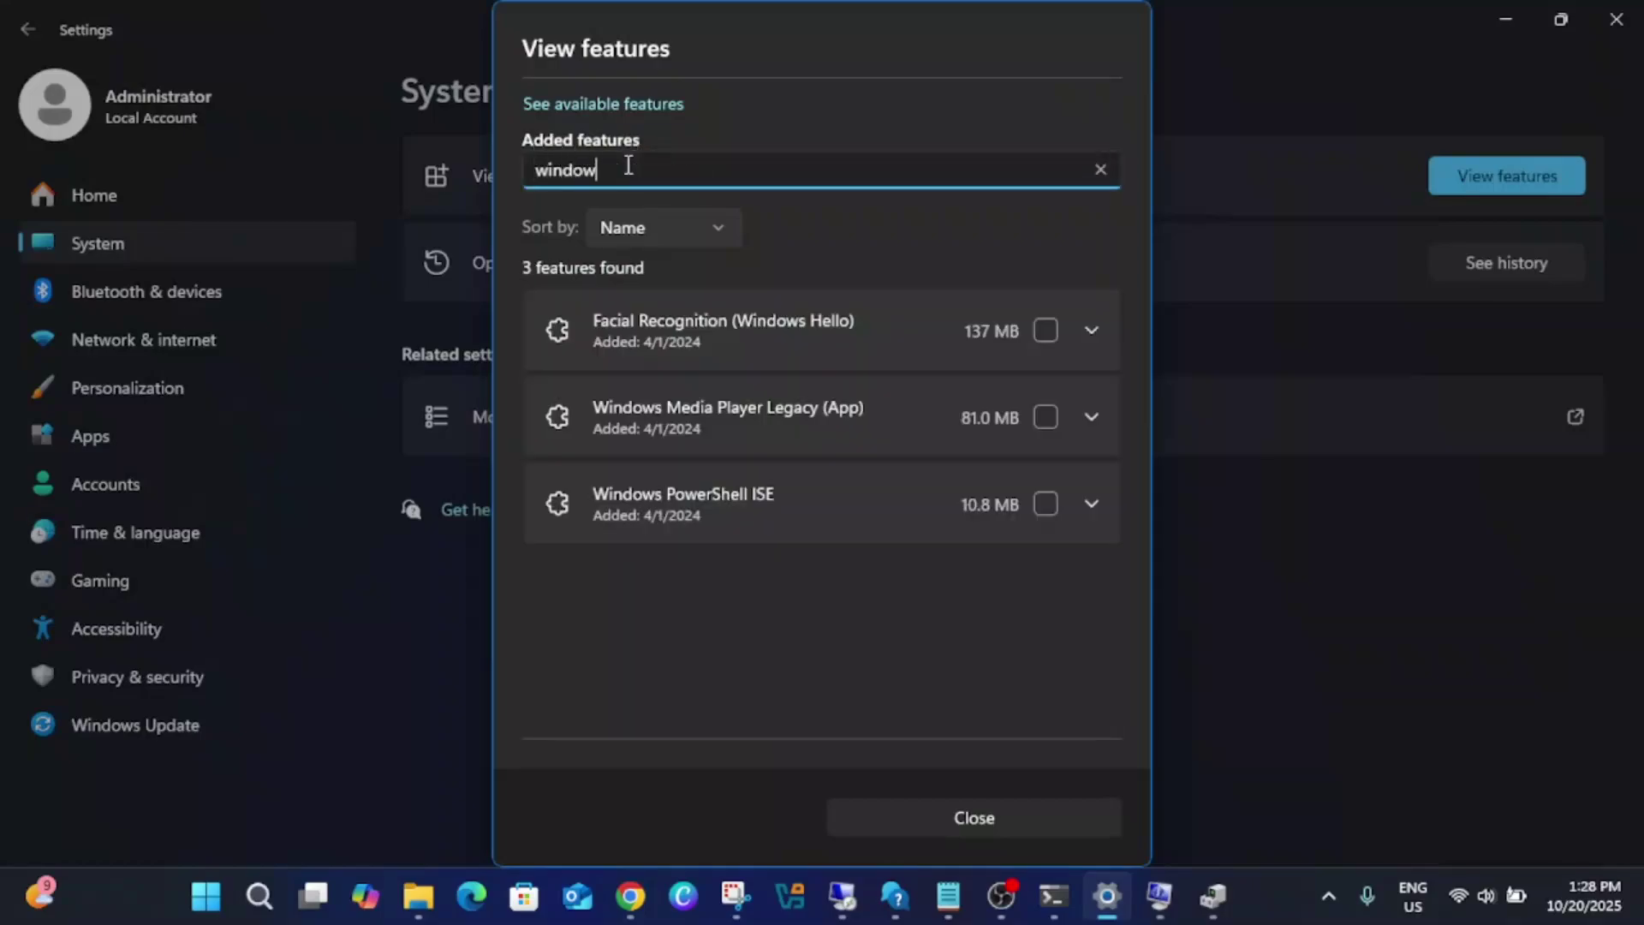
pyautogui.write('s hel')
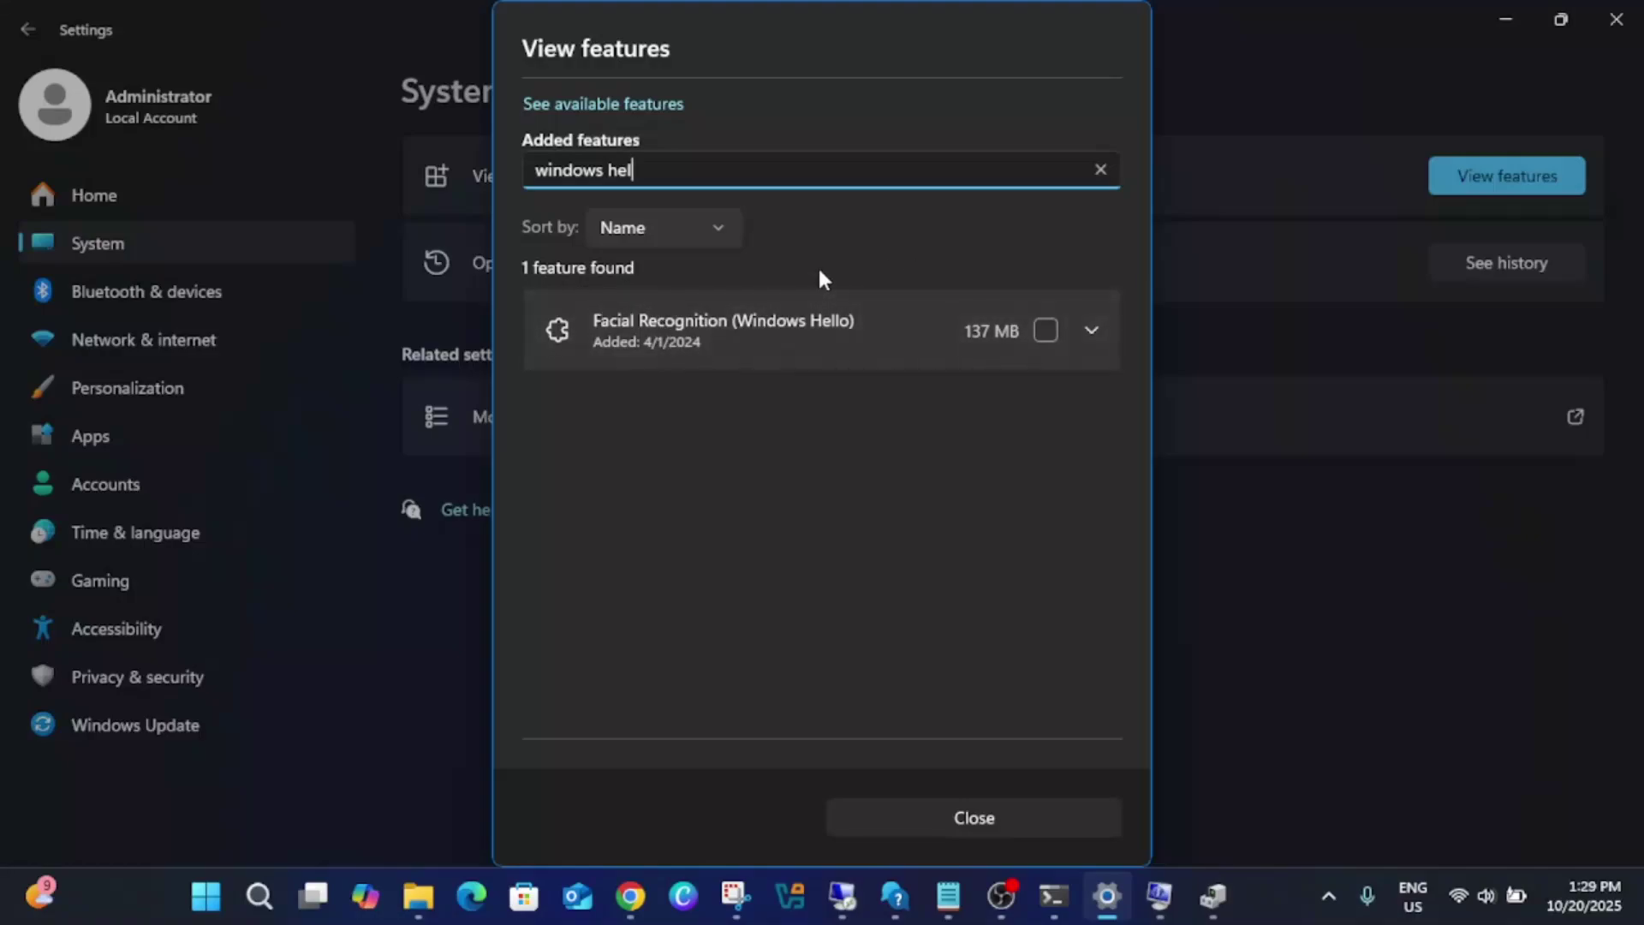
pyautogui.click(1043, 331)
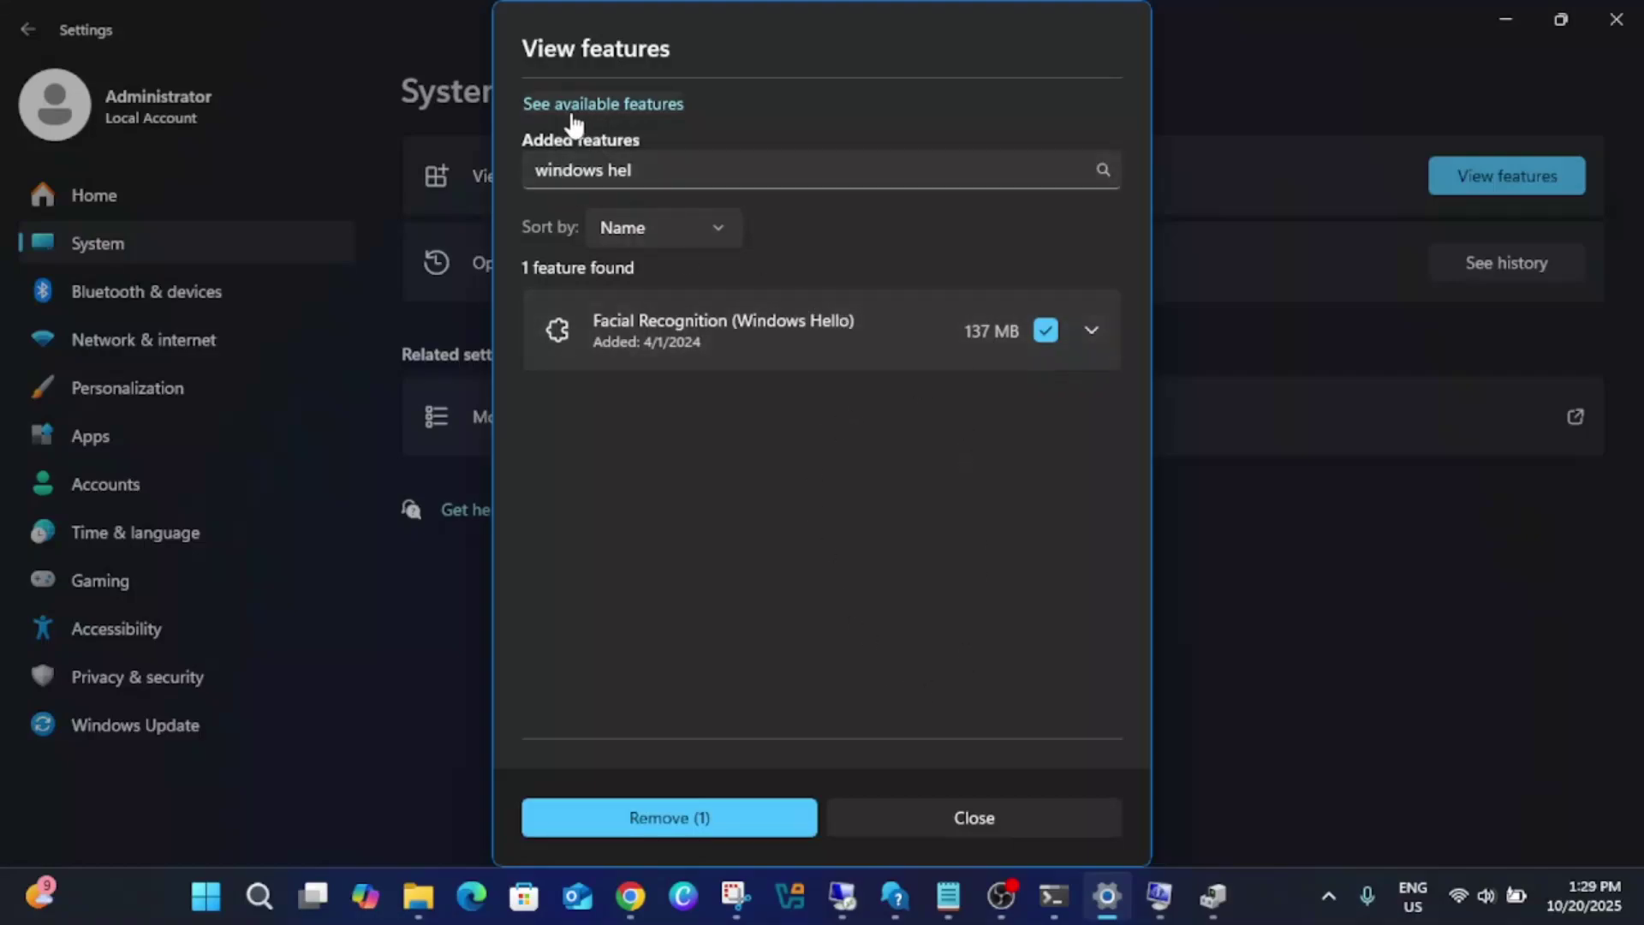
# - Search the available features for 'windows hel', confirming Facial Recognition isn't listed there
pyautogui.click(611, 110)
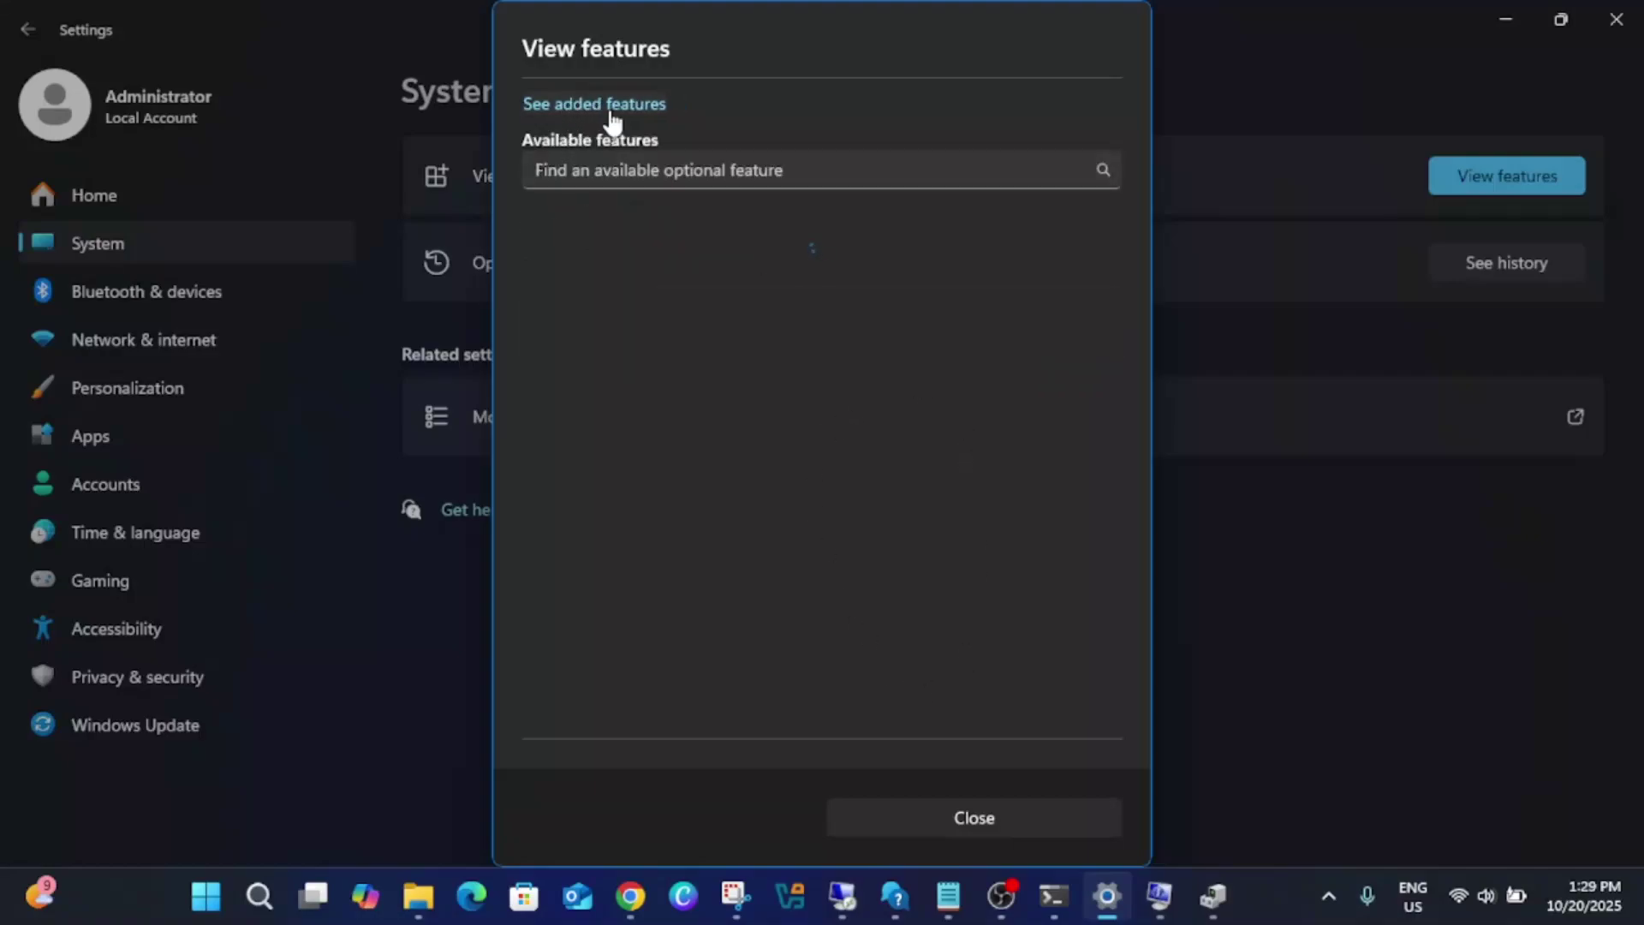
pyautogui.click(633, 171)
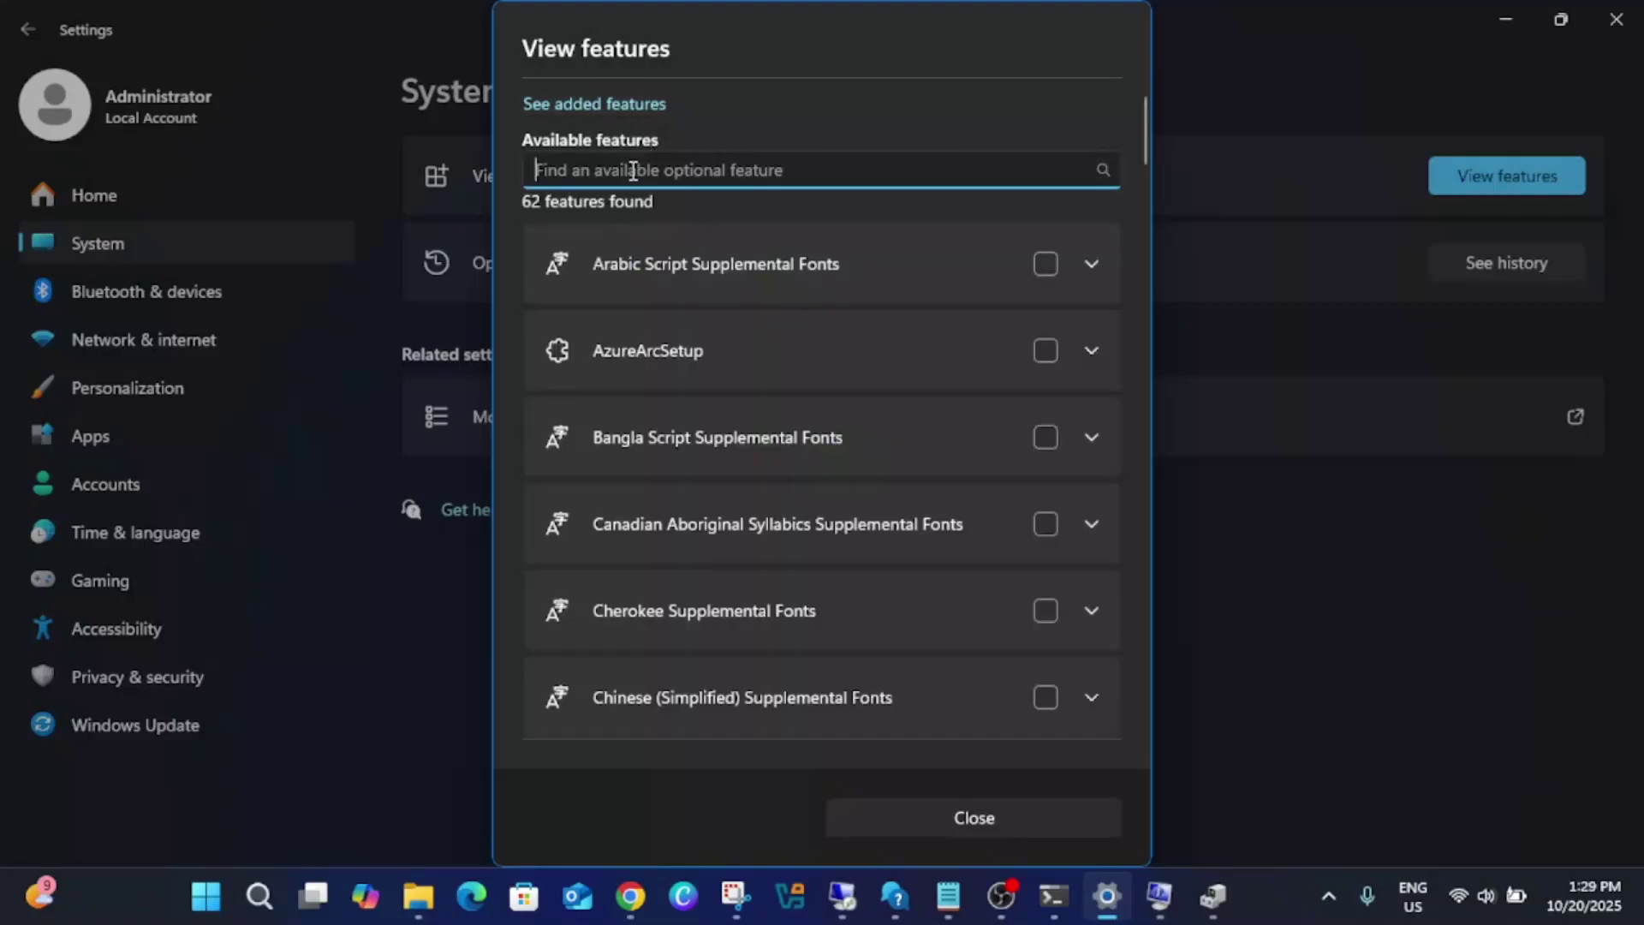
pyautogui.write('windows hel')
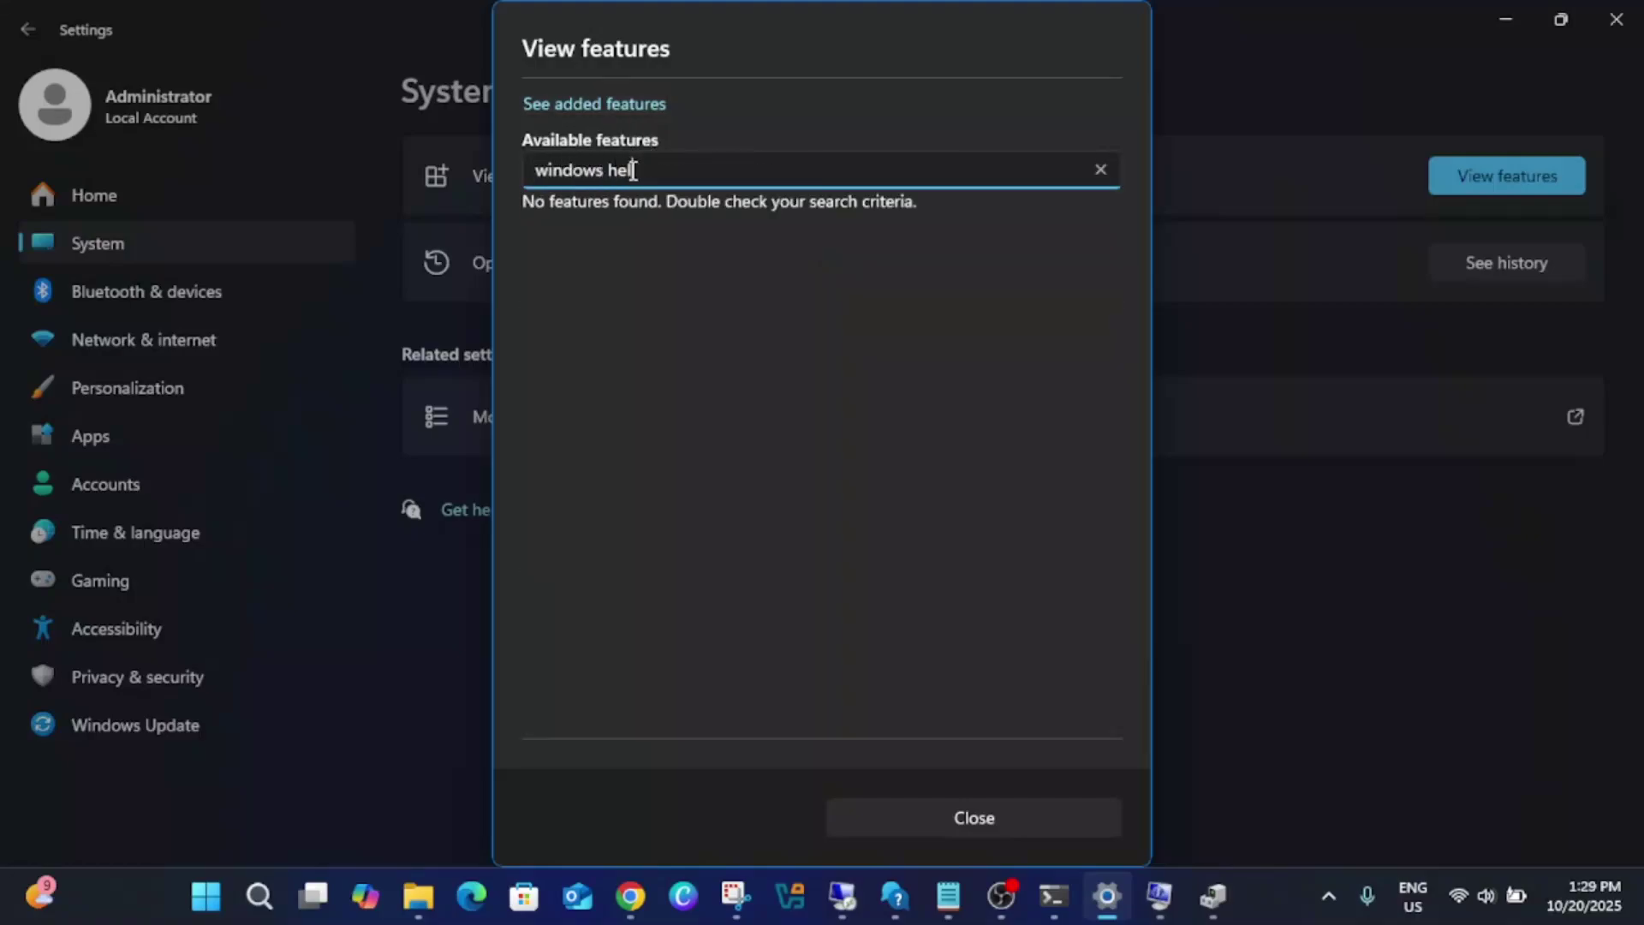
# - Close the dialog, reopen View features and filter added features by 'window'
pyautogui.click(956, 827)
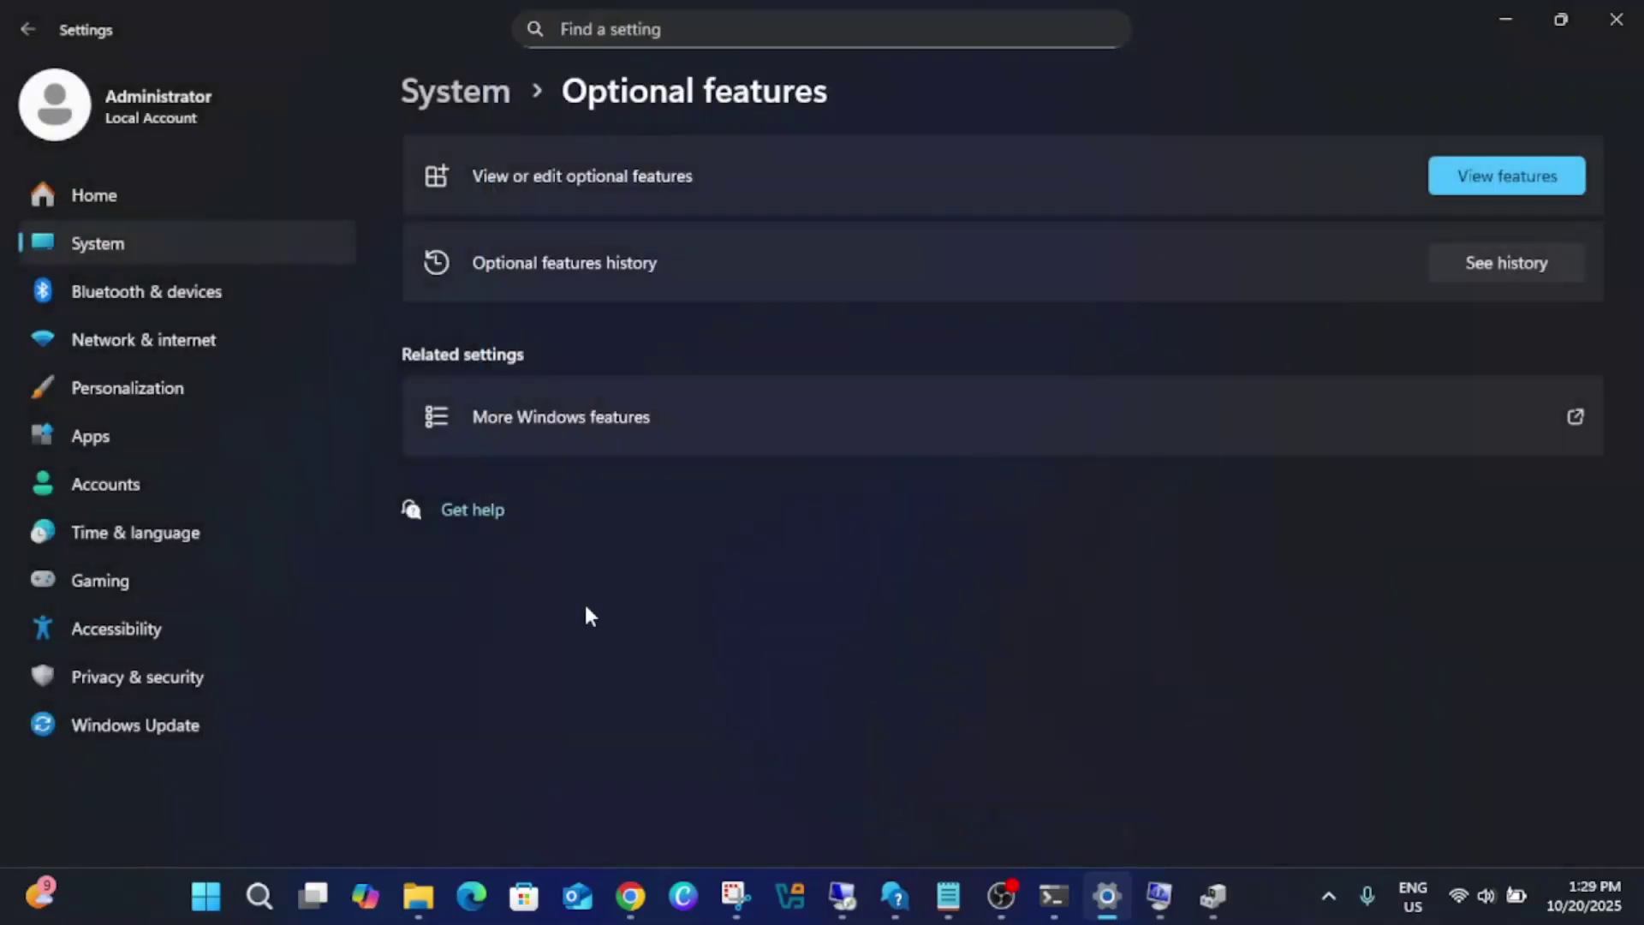
pyautogui.click(1505, 186)
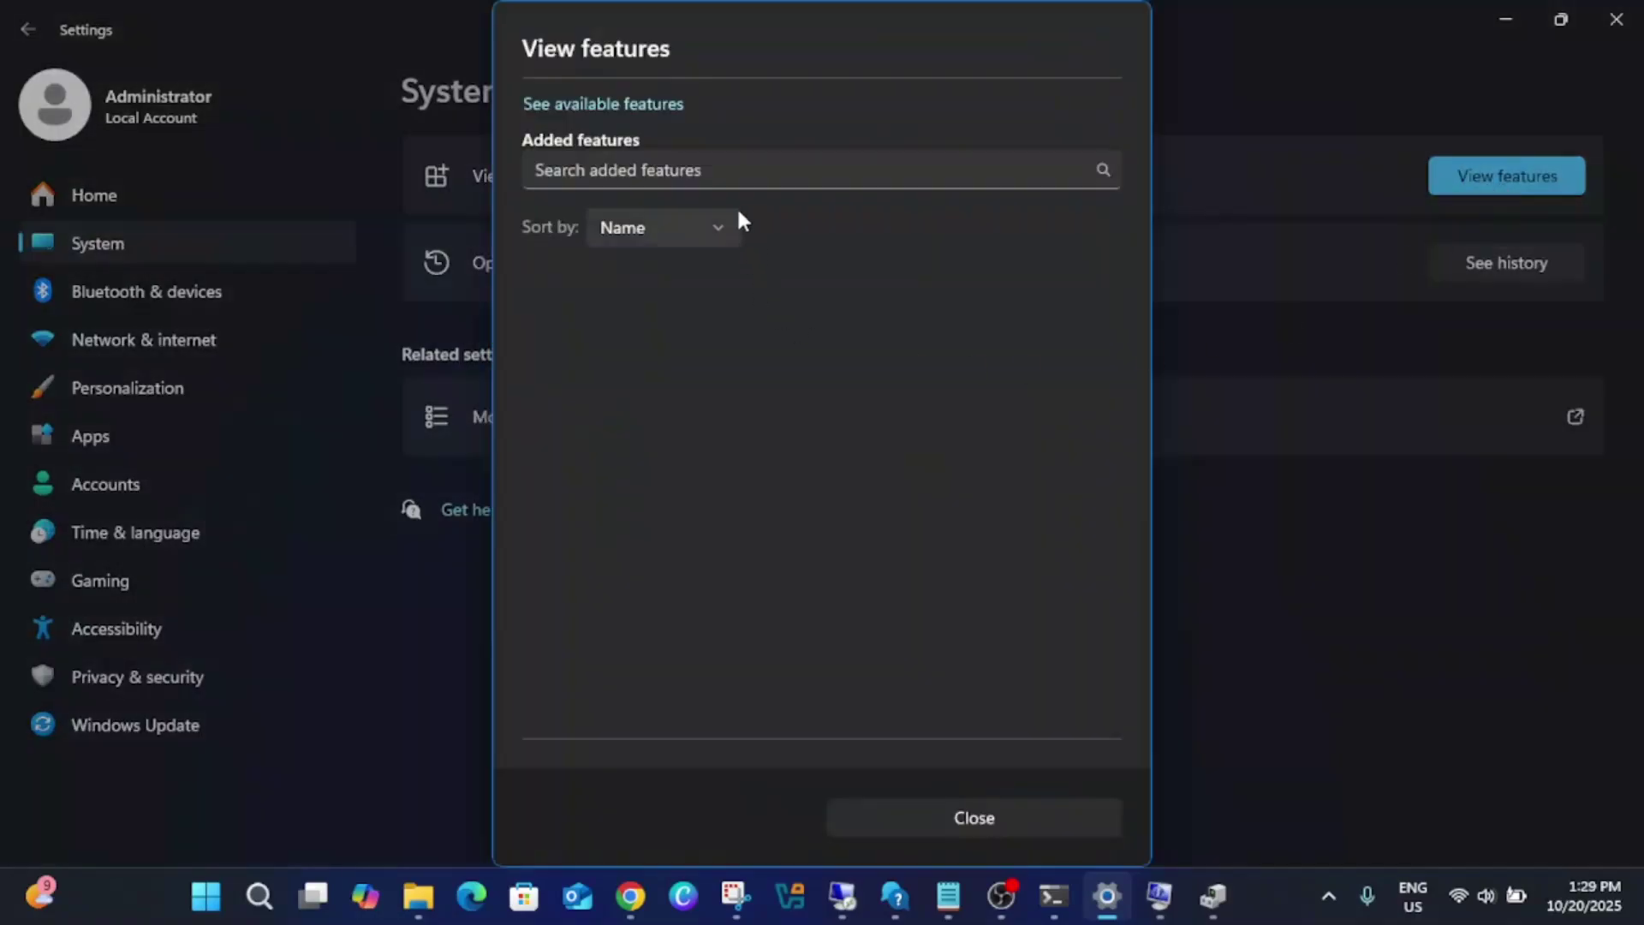
pyautogui.click(699, 174)
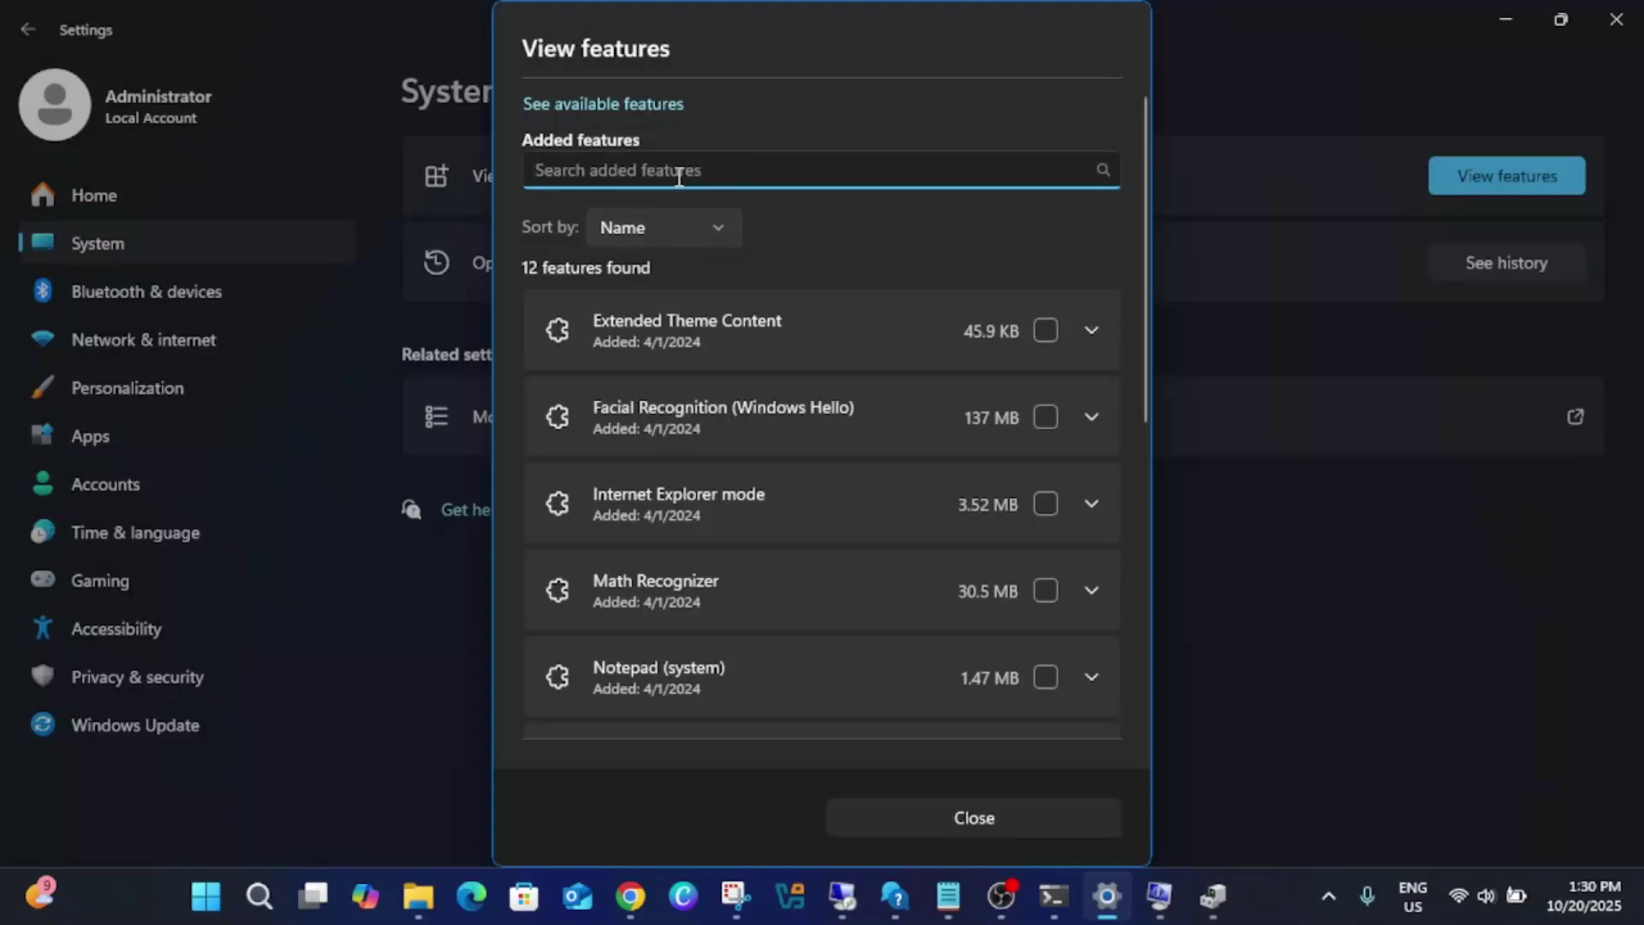
pyautogui.write('window')
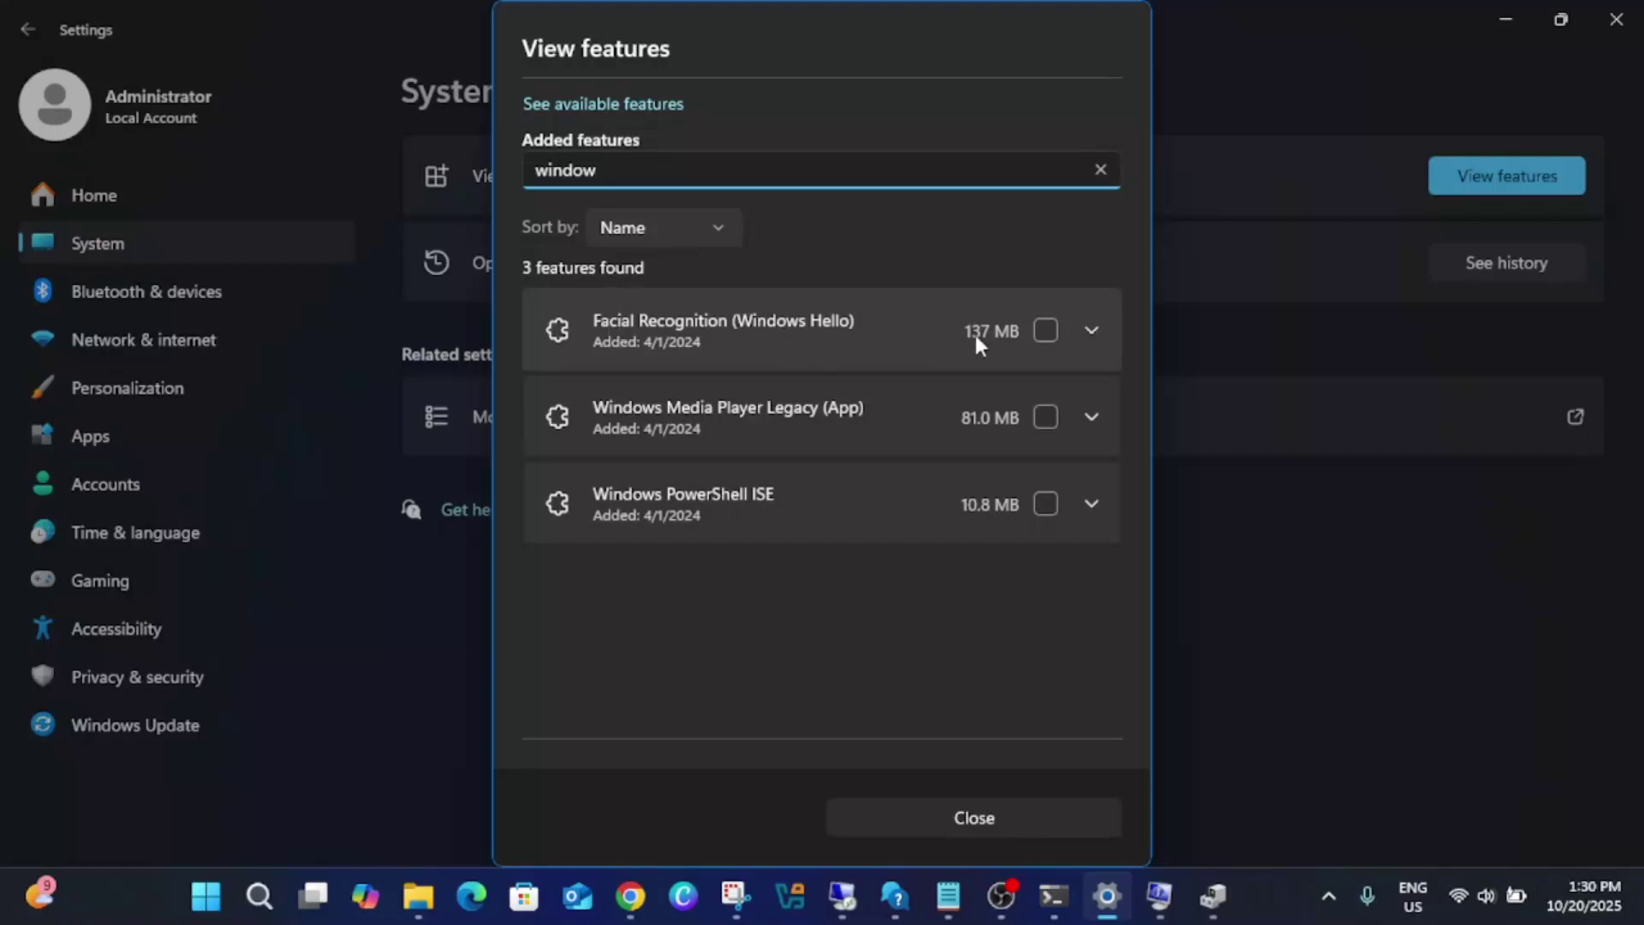
# - Tick and remove Facial Recognition (Windows Hello), skip the restart, and close the list once removed
pyautogui.click(1044, 330)
pyautogui.click(685, 818)
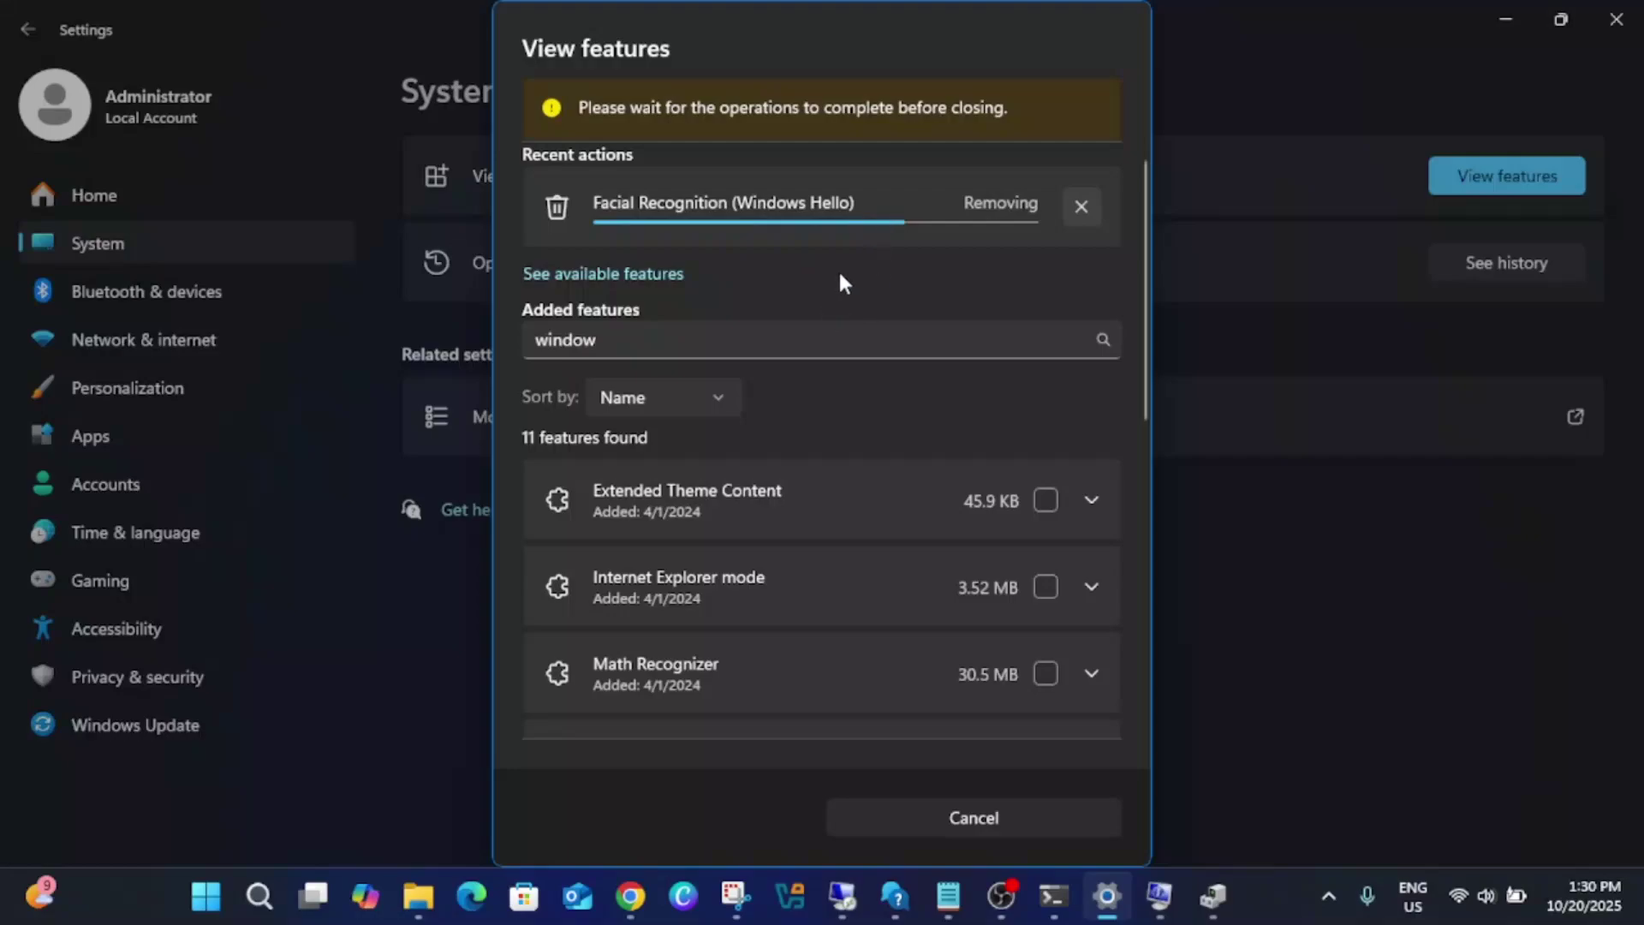
pyautogui.click(228, 895)
pyautogui.click(1119, 812)
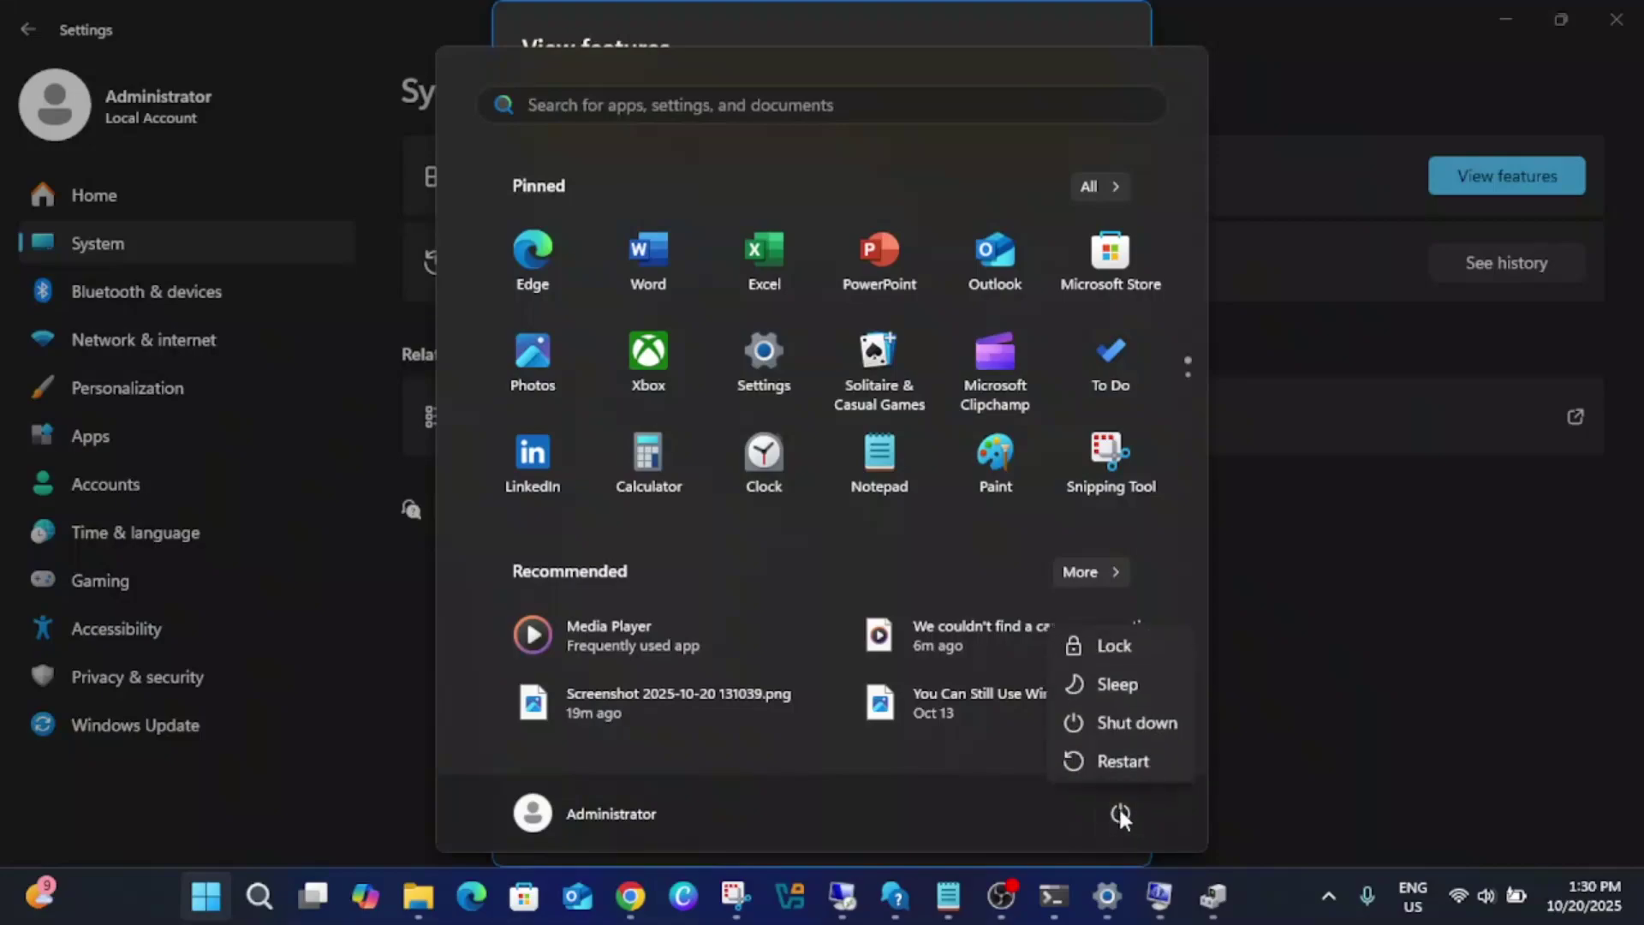
pyautogui.press('Escape')
pyautogui.press('Escape')
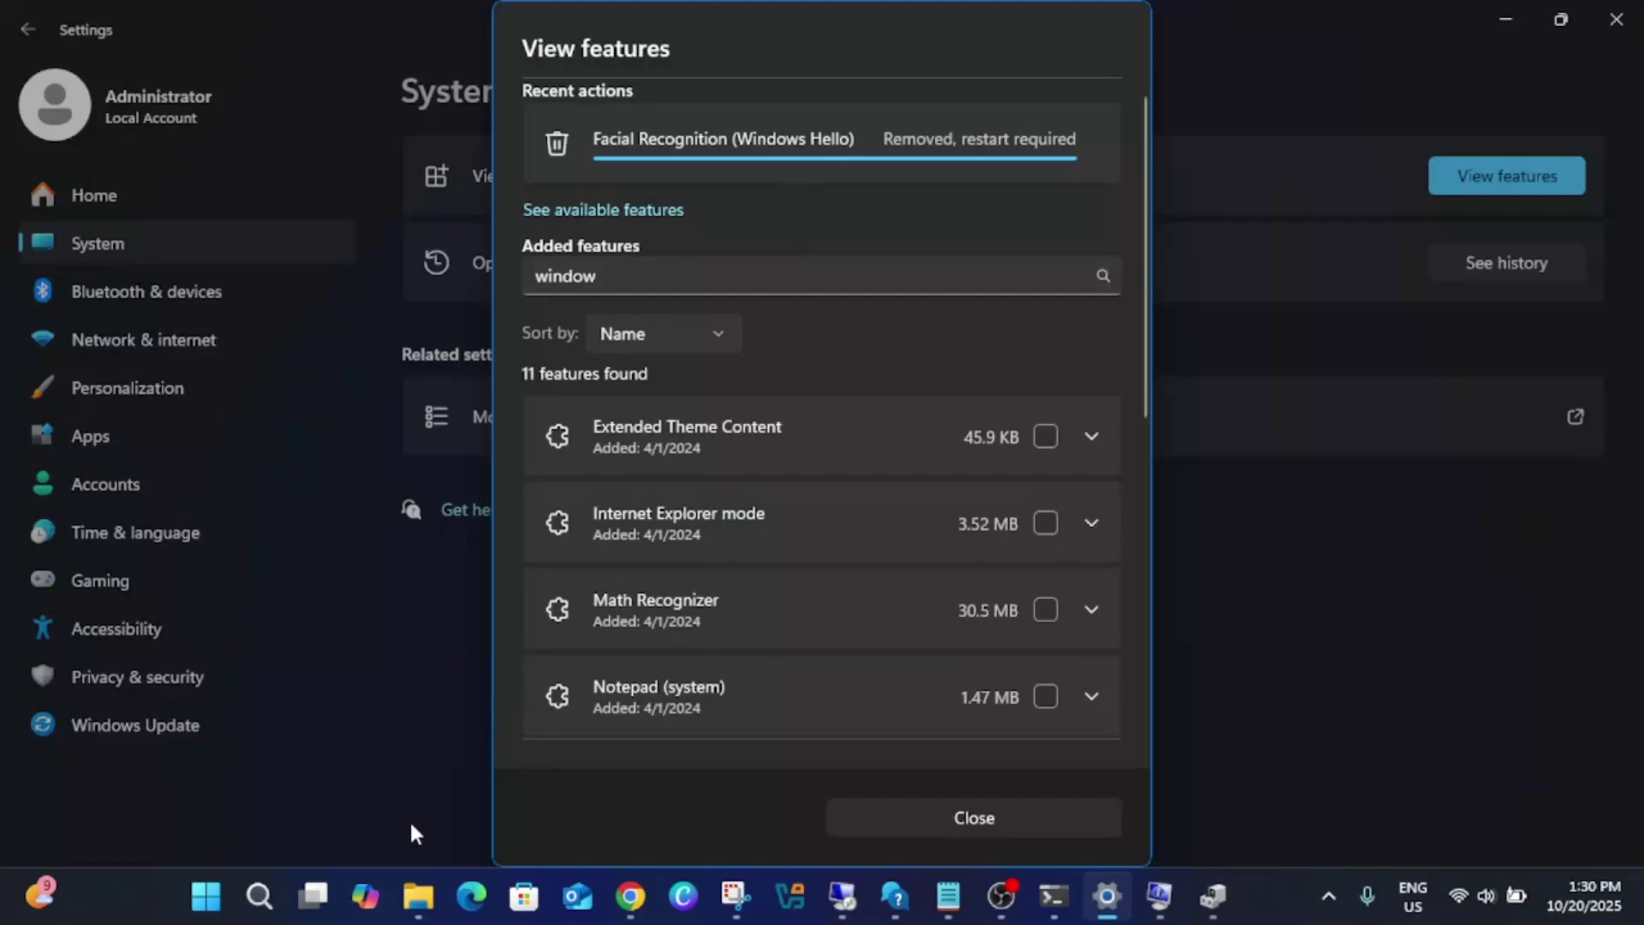
pyautogui.click(1023, 826)
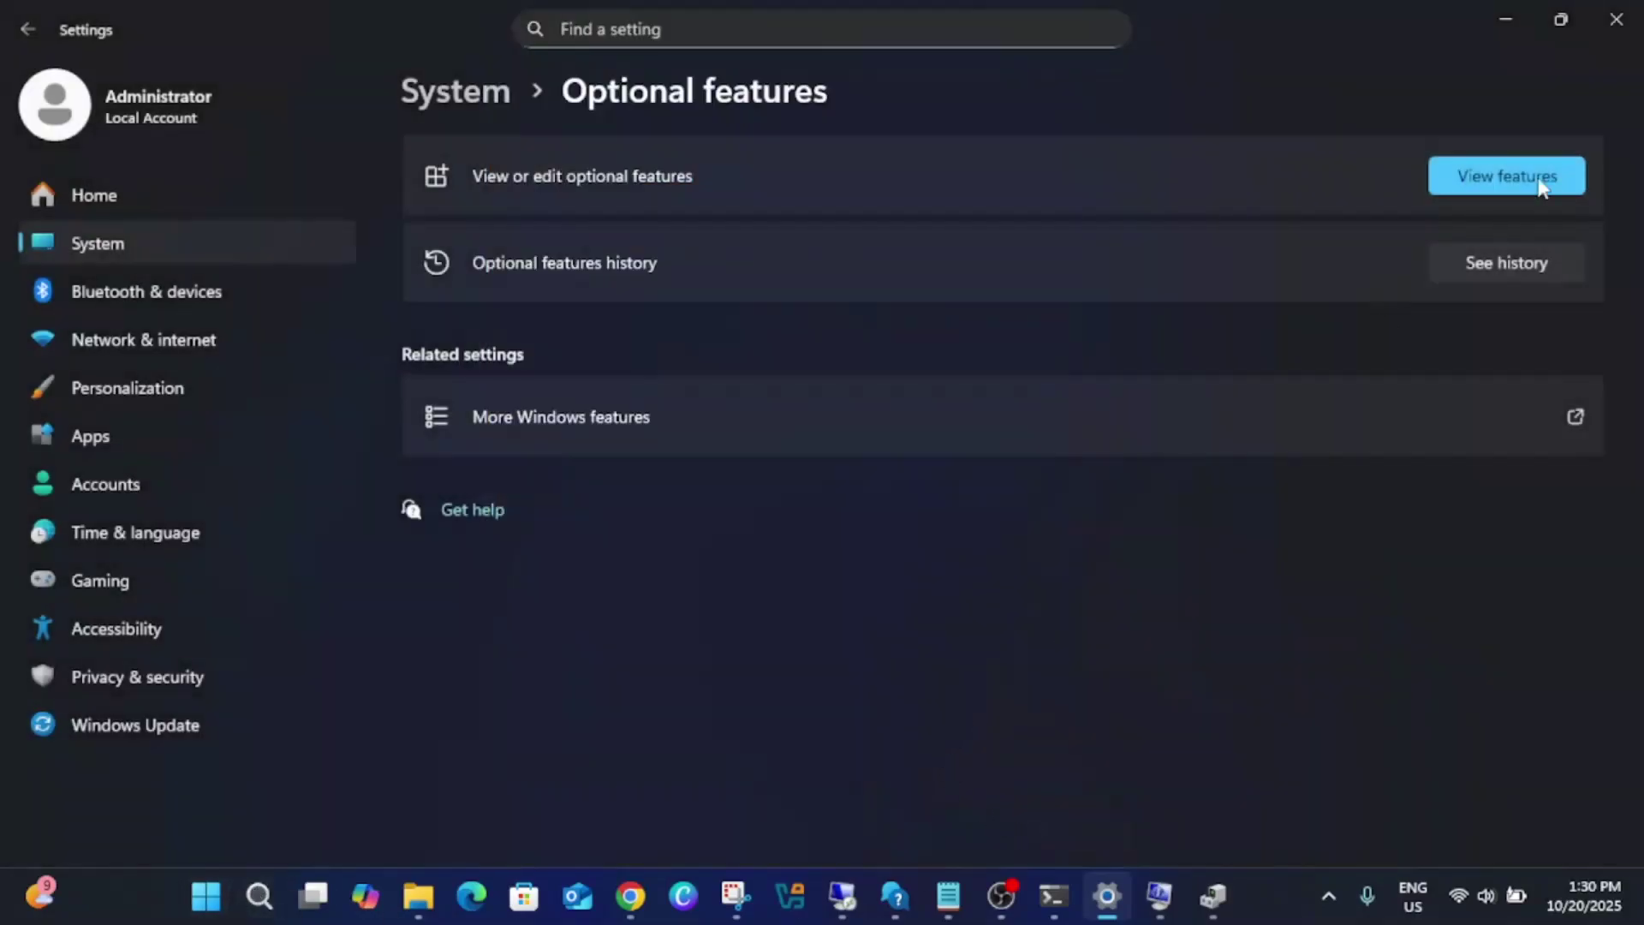
# - Close Settings and launch Services as administrator from Windows Search using 'ser'
pyautogui.click(1616, 19)
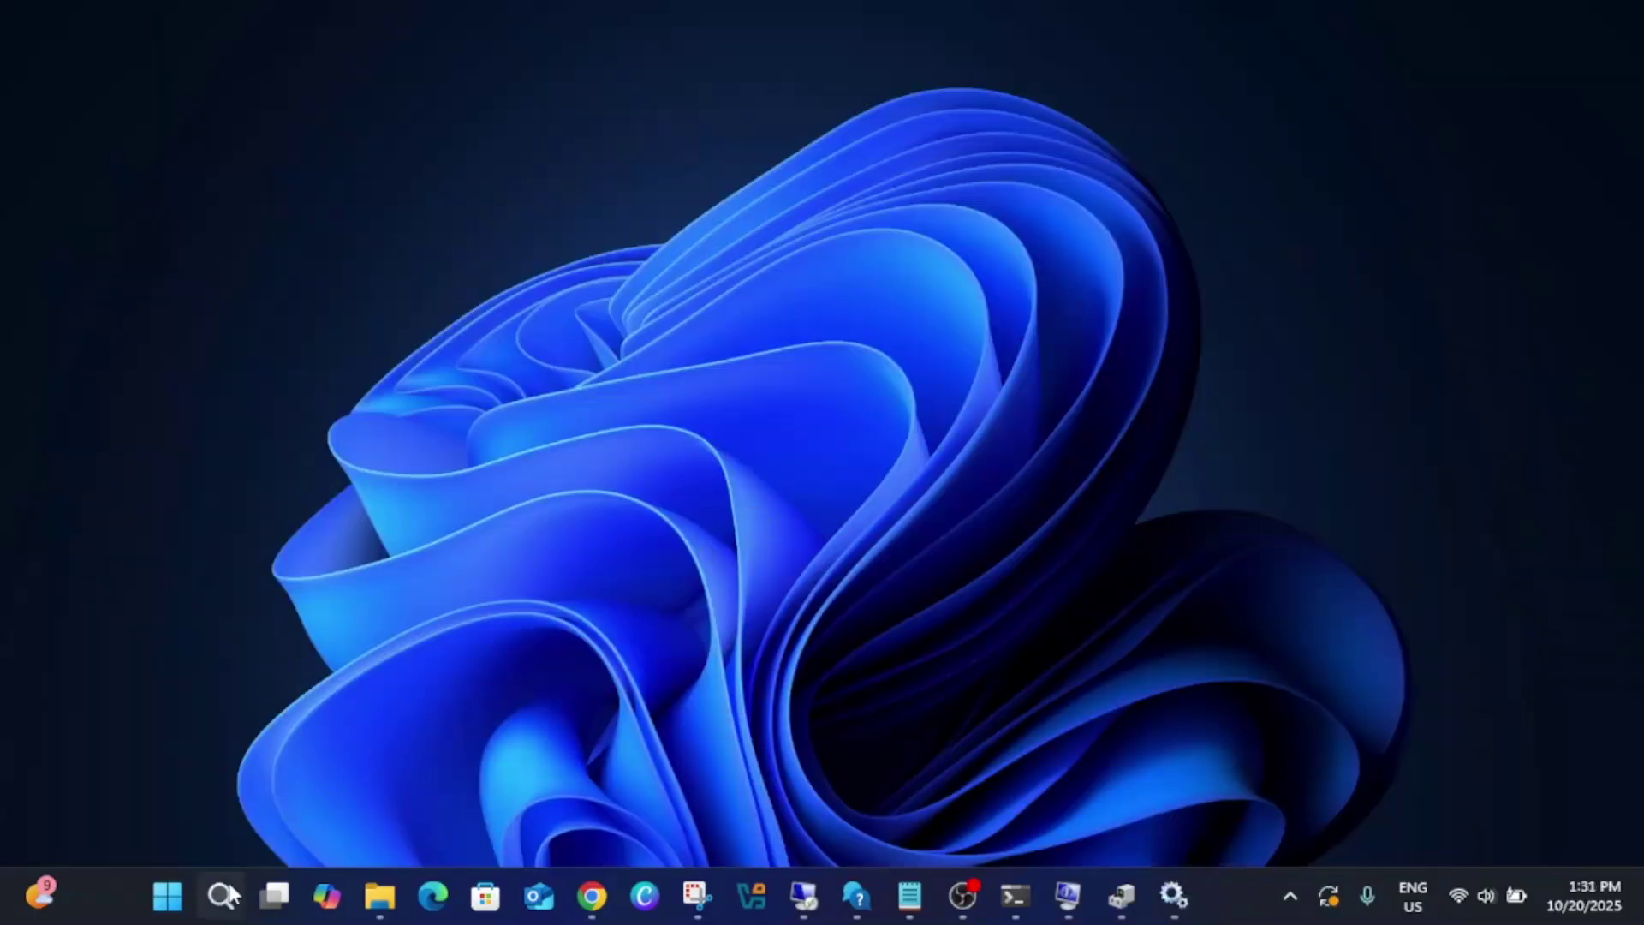
pyautogui.click(1174, 894)
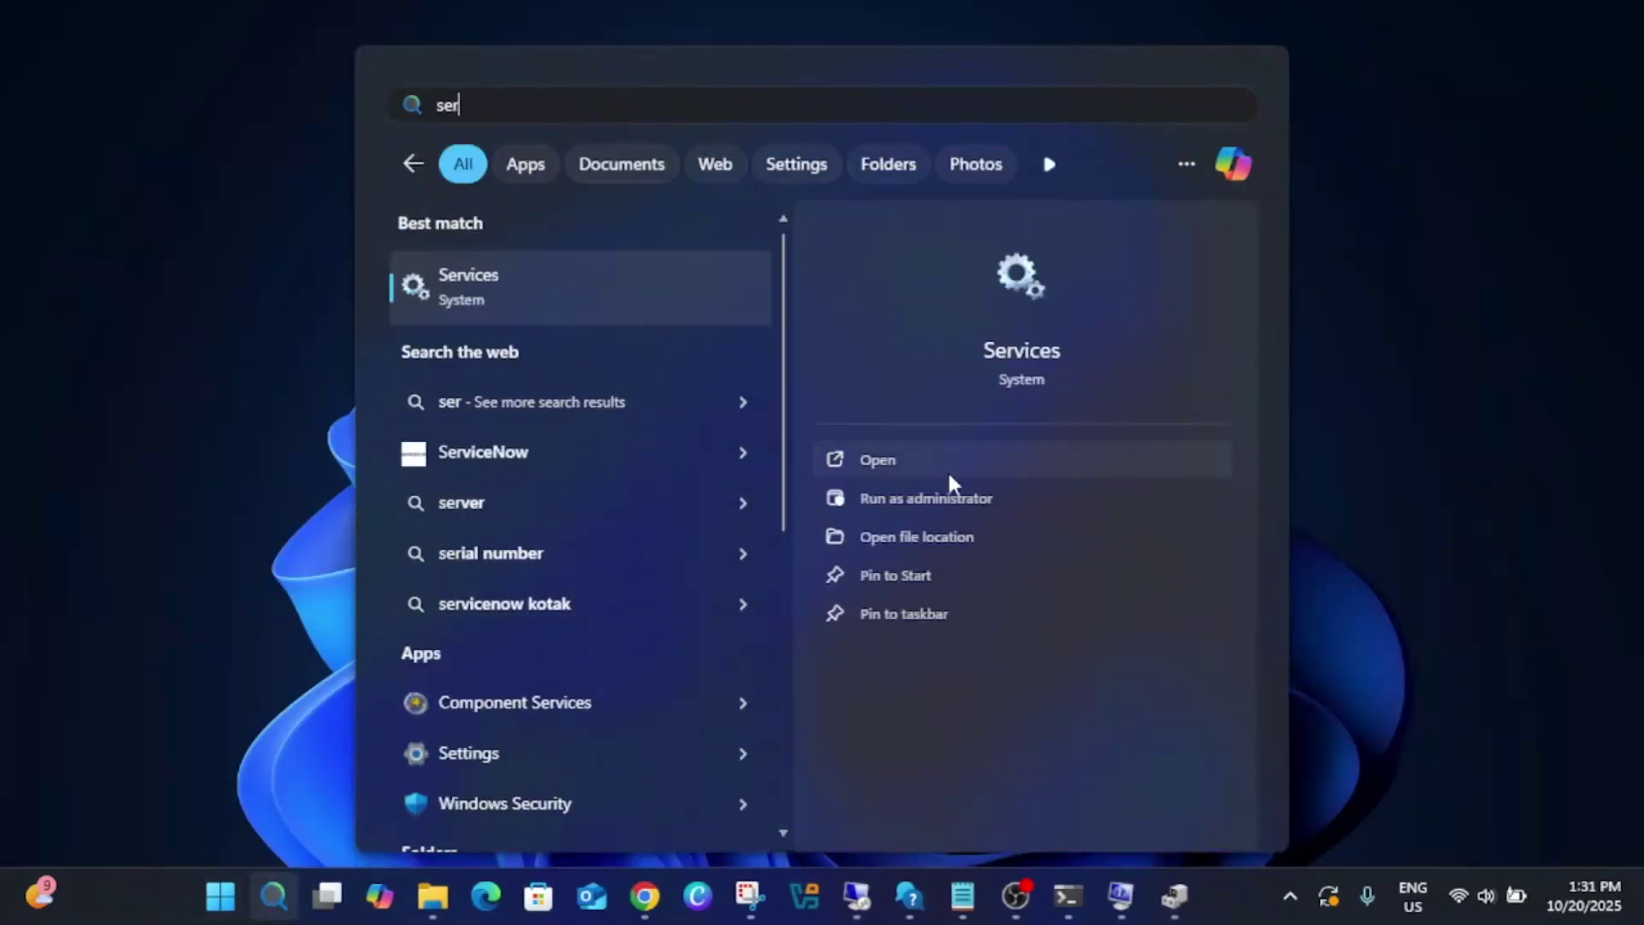
pyautogui.click(933, 498)
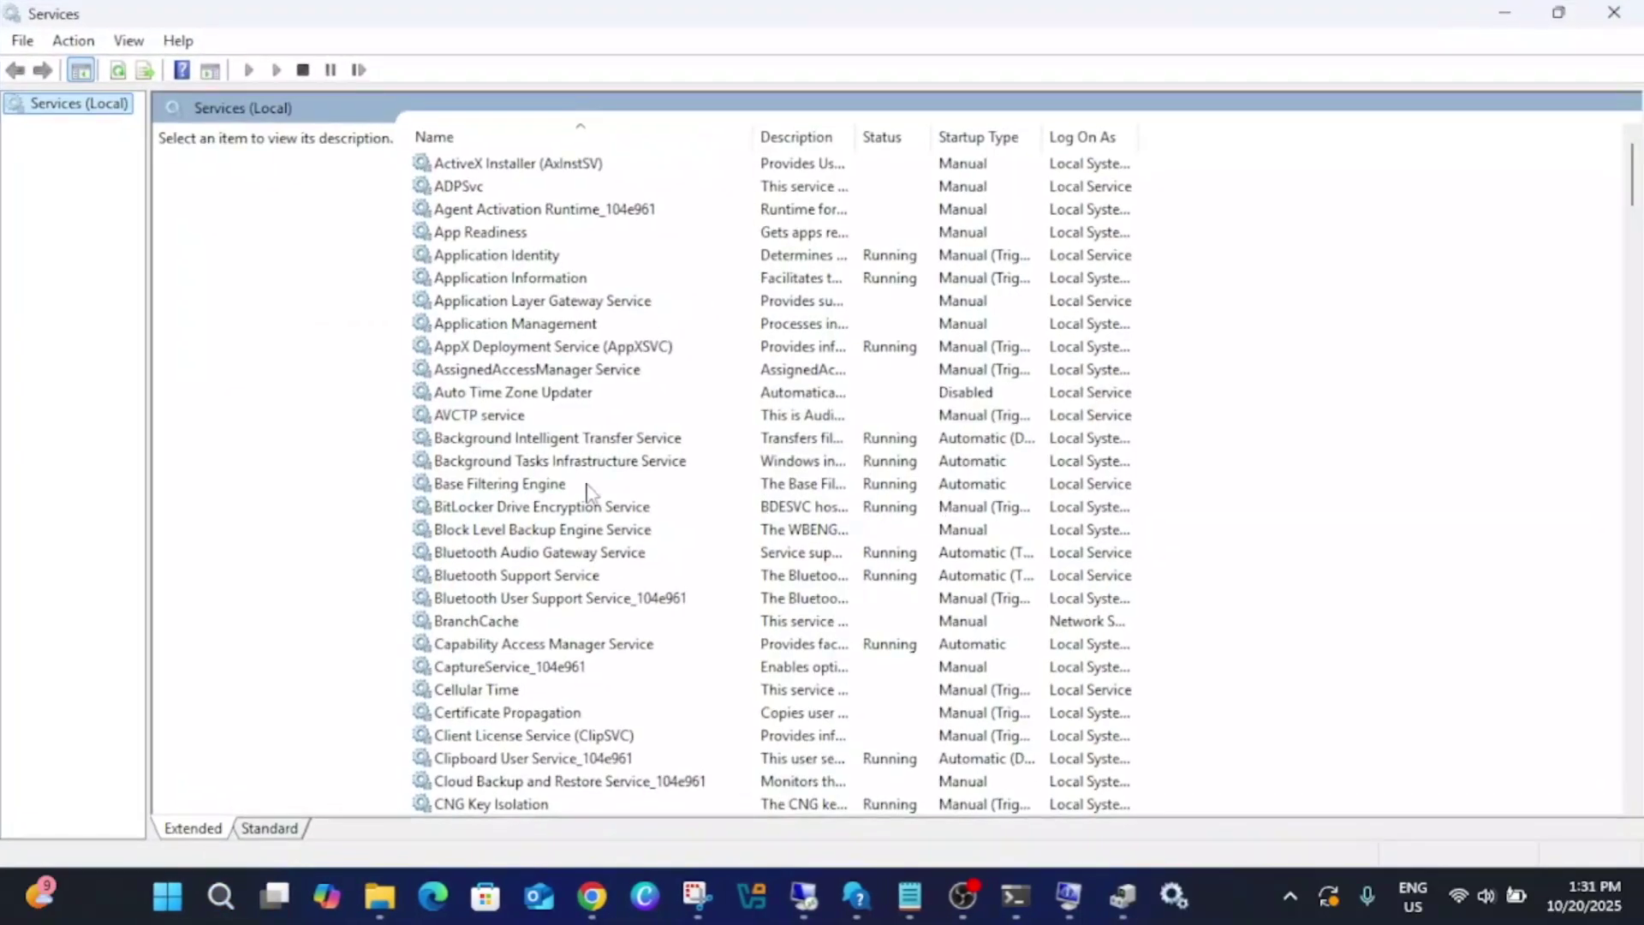
# - Find Windows Biometric Service in the services list and open its Properties
pyautogui.click(548, 460)
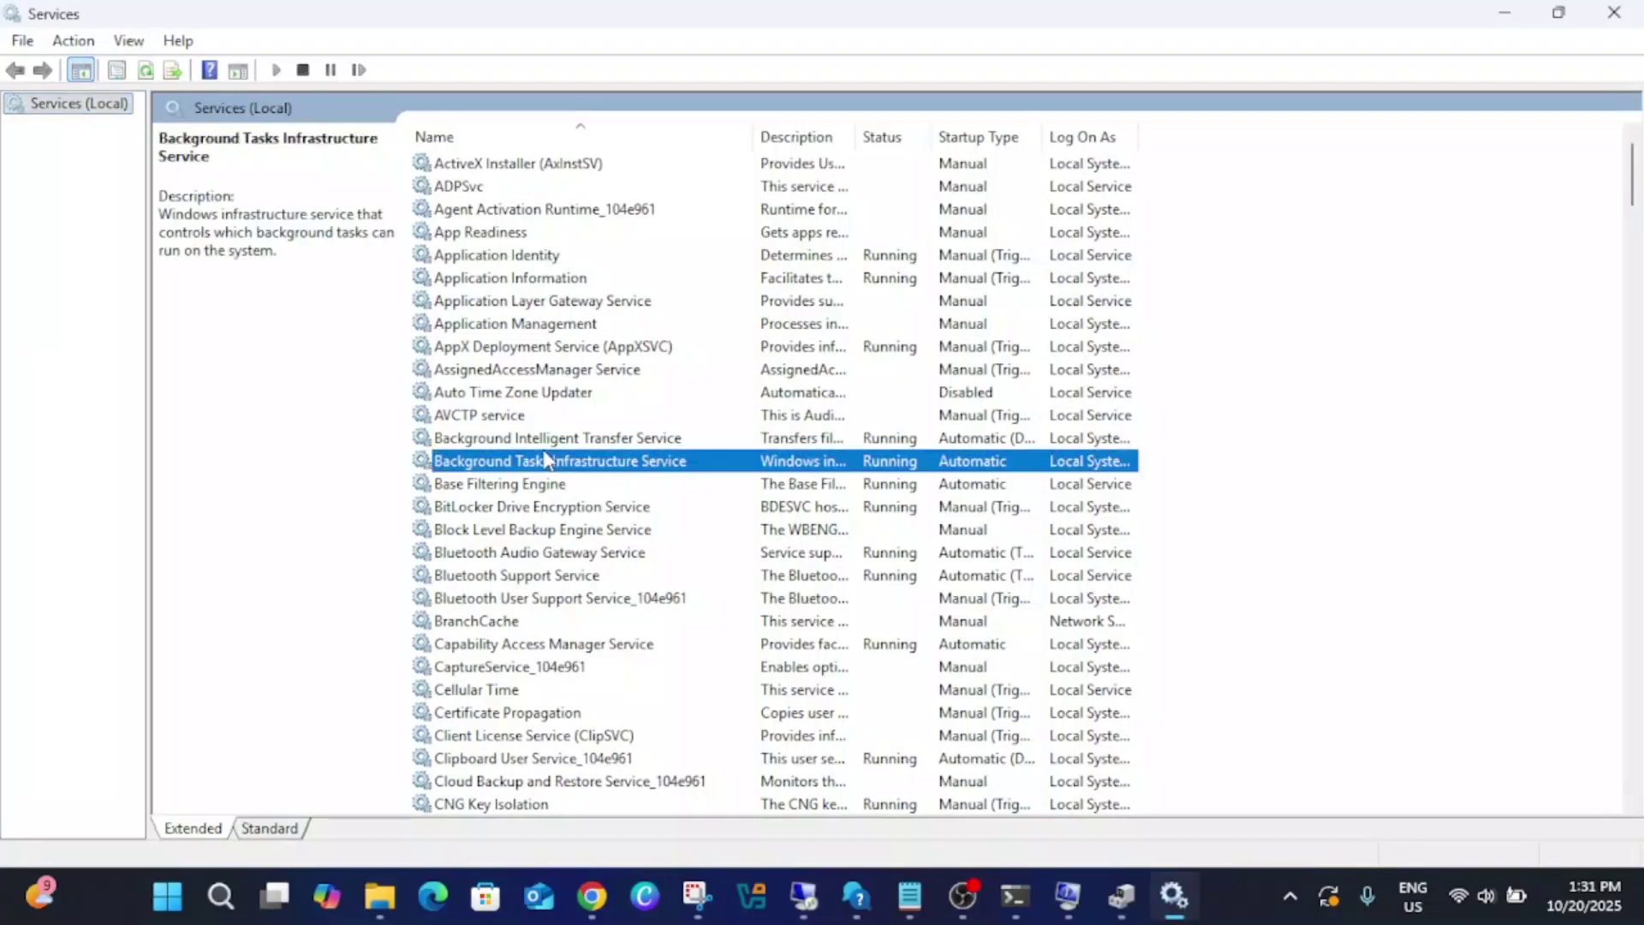
pyautogui.press('w')
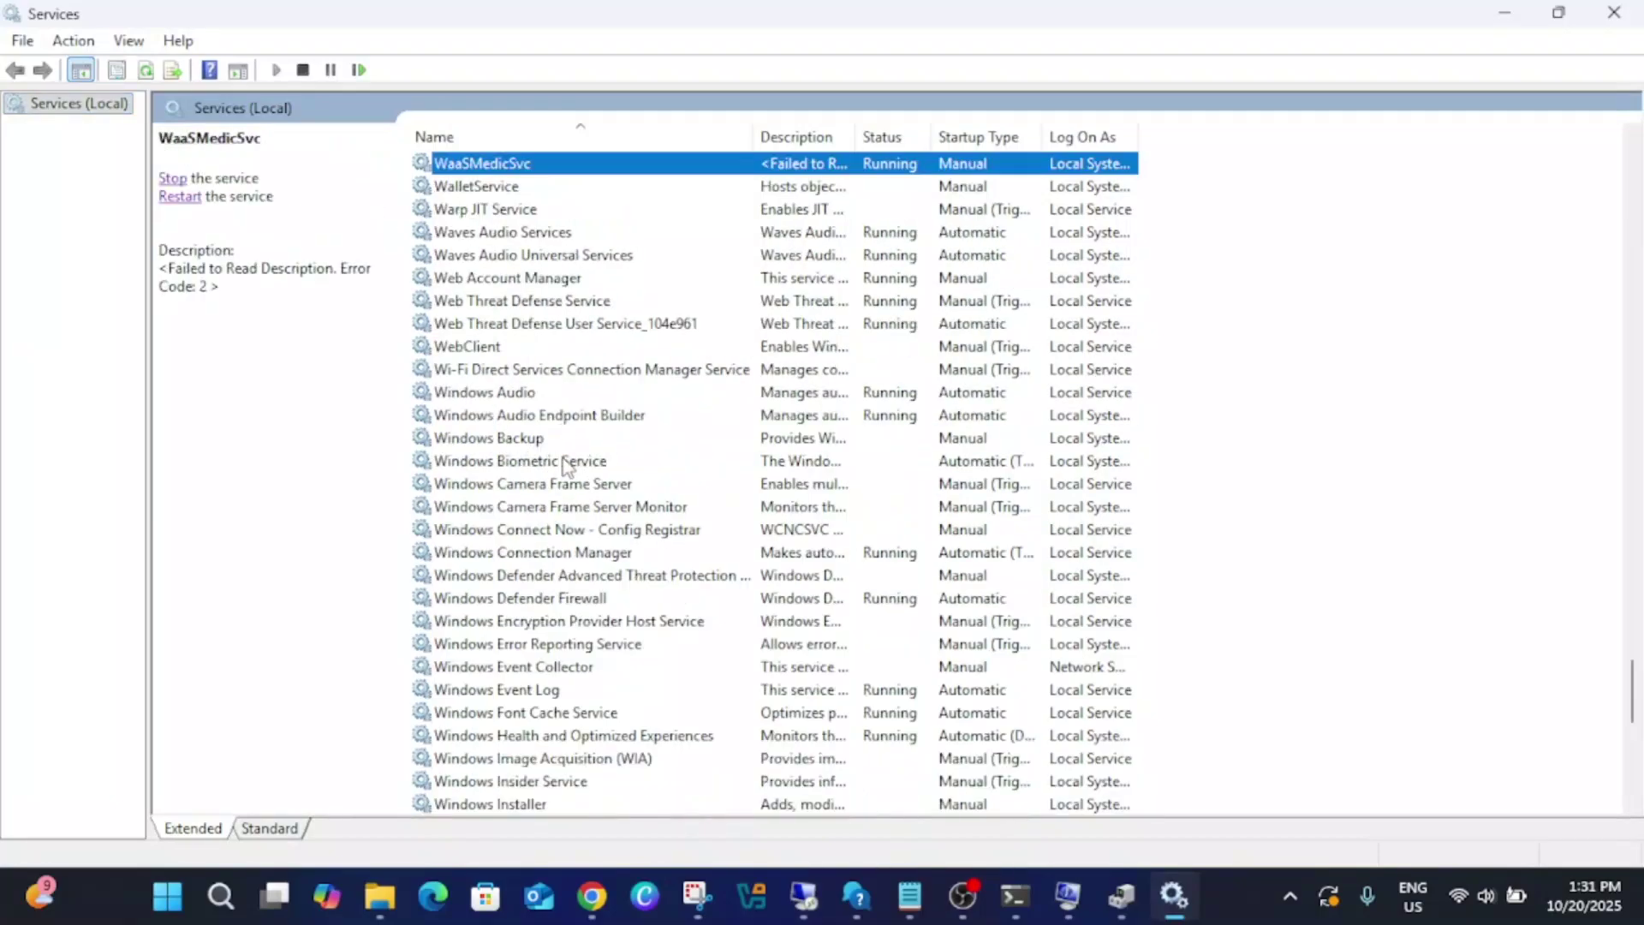
pyautogui.click(565, 463)
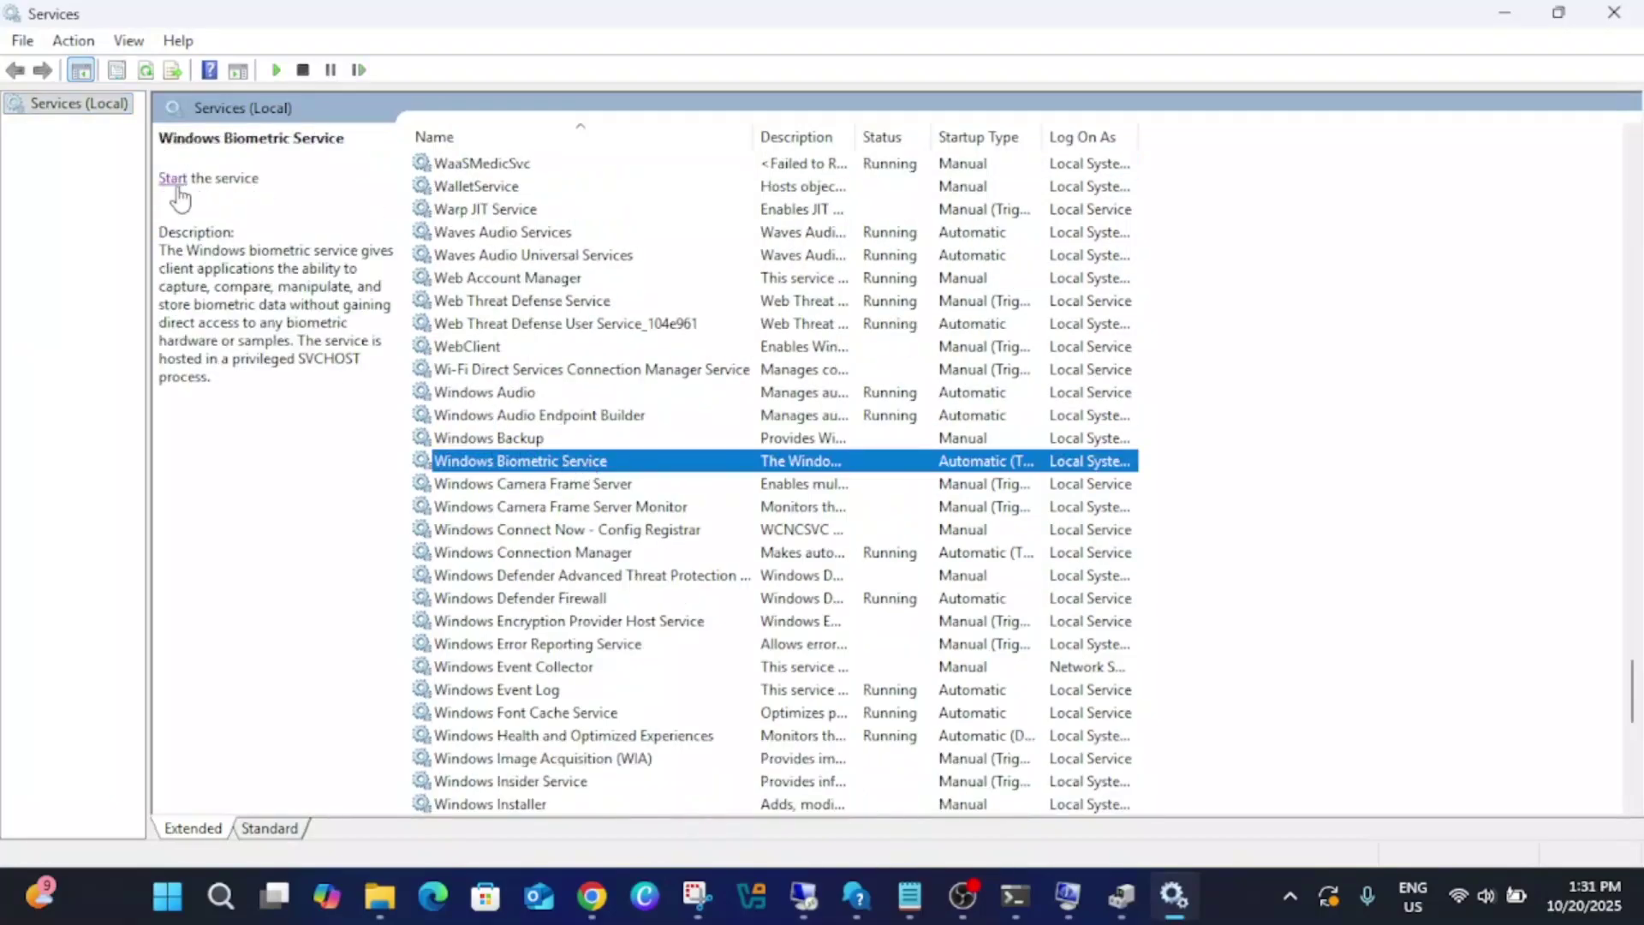
pyautogui.rightClick(578, 468)
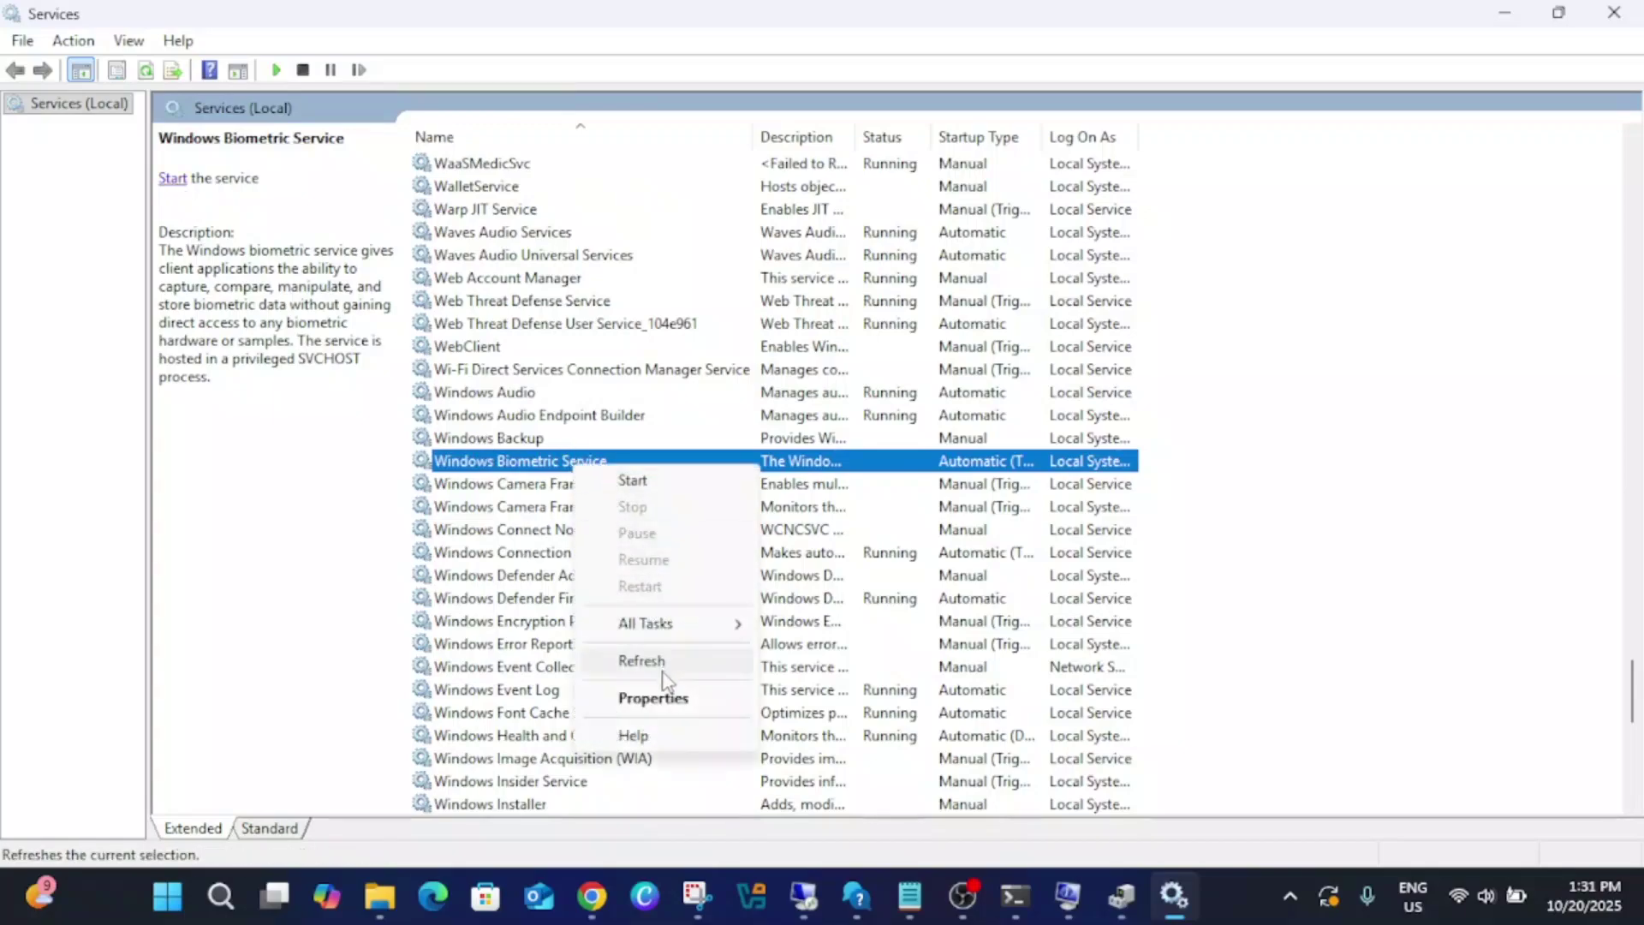
pyautogui.click(655, 698)
# - Set Windows Biometric Service startup type to Automatic, start it, and apply the change
pyautogui.click(764, 418)
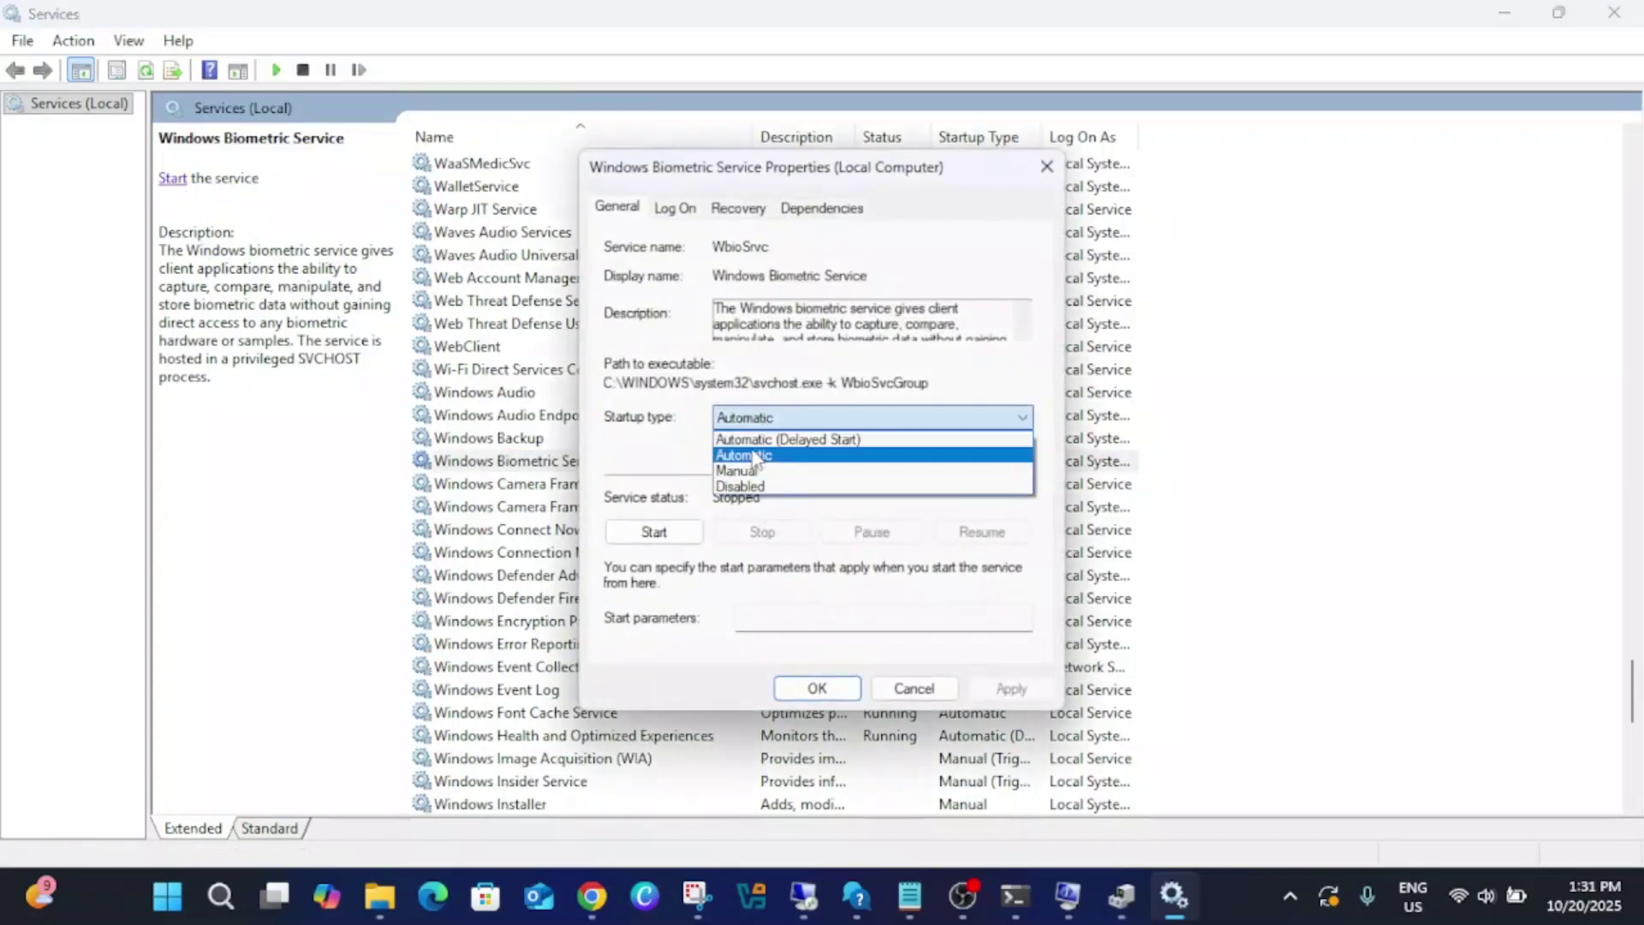
pyautogui.click(761, 452)
pyautogui.click(639, 536)
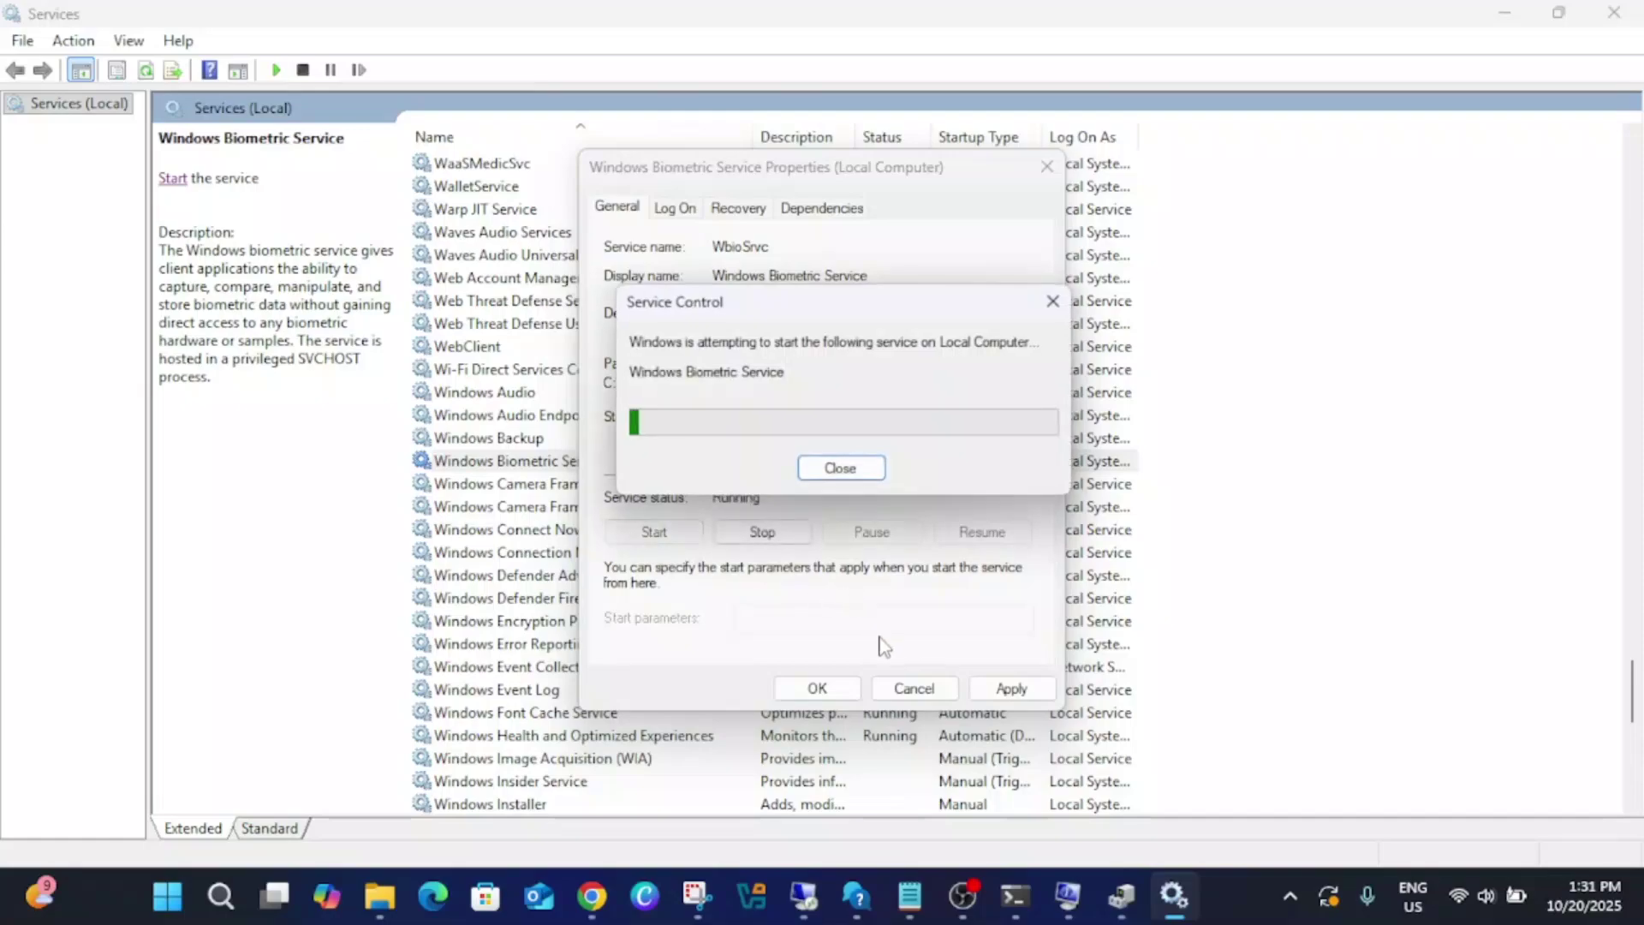
pyautogui.click(1016, 692)
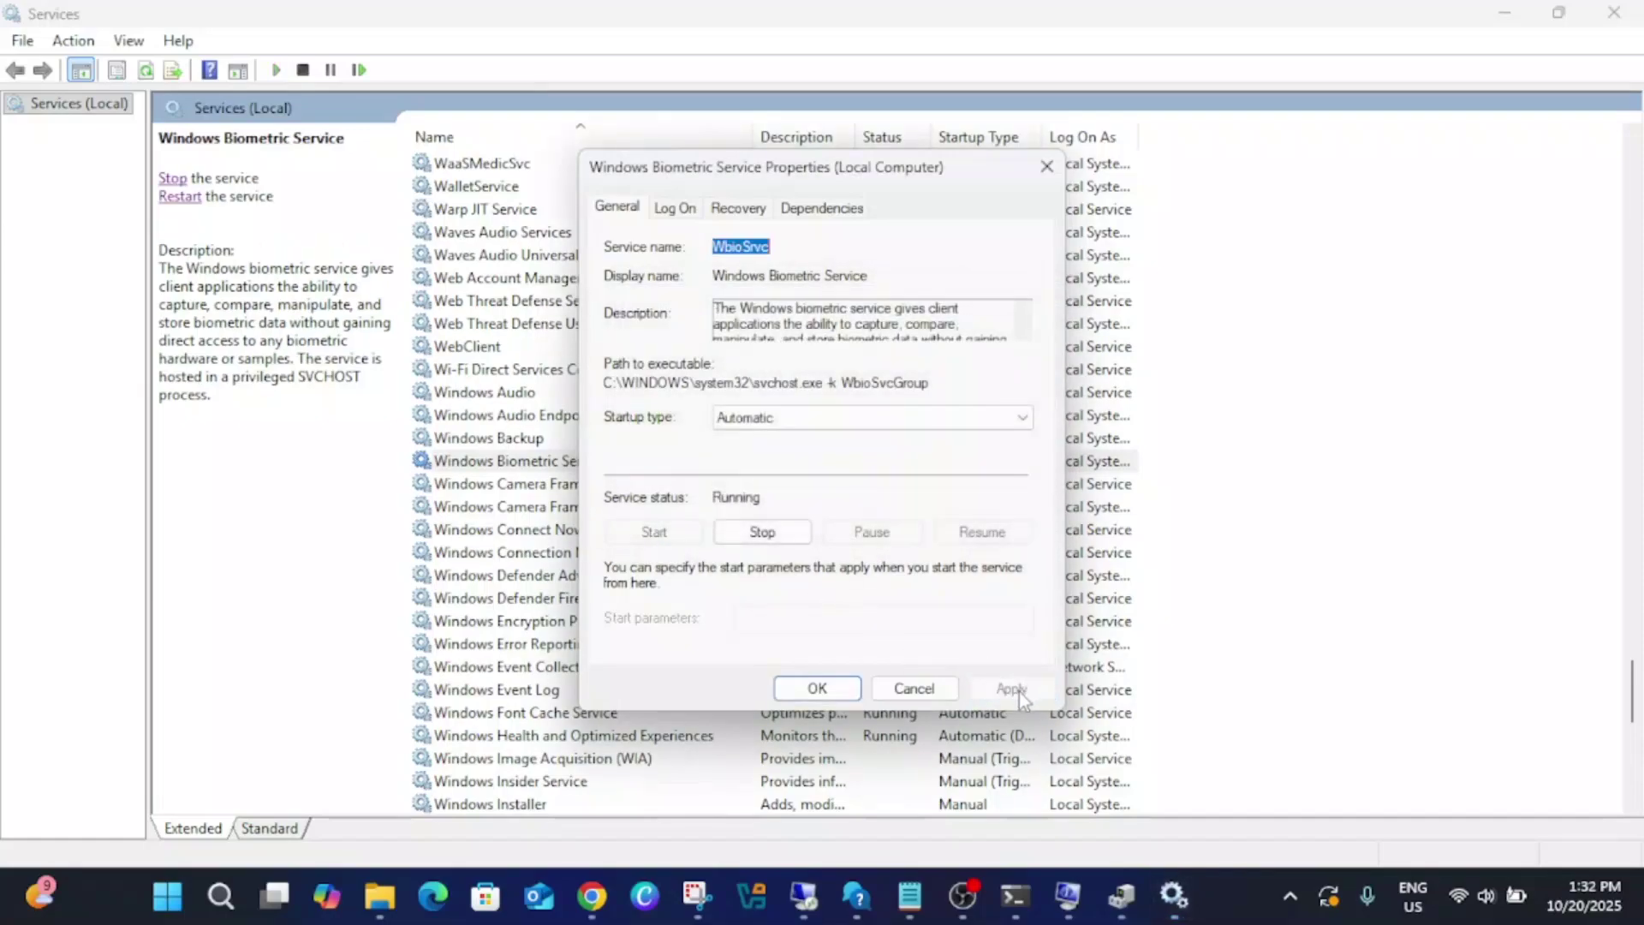
pyautogui.click(818, 689)
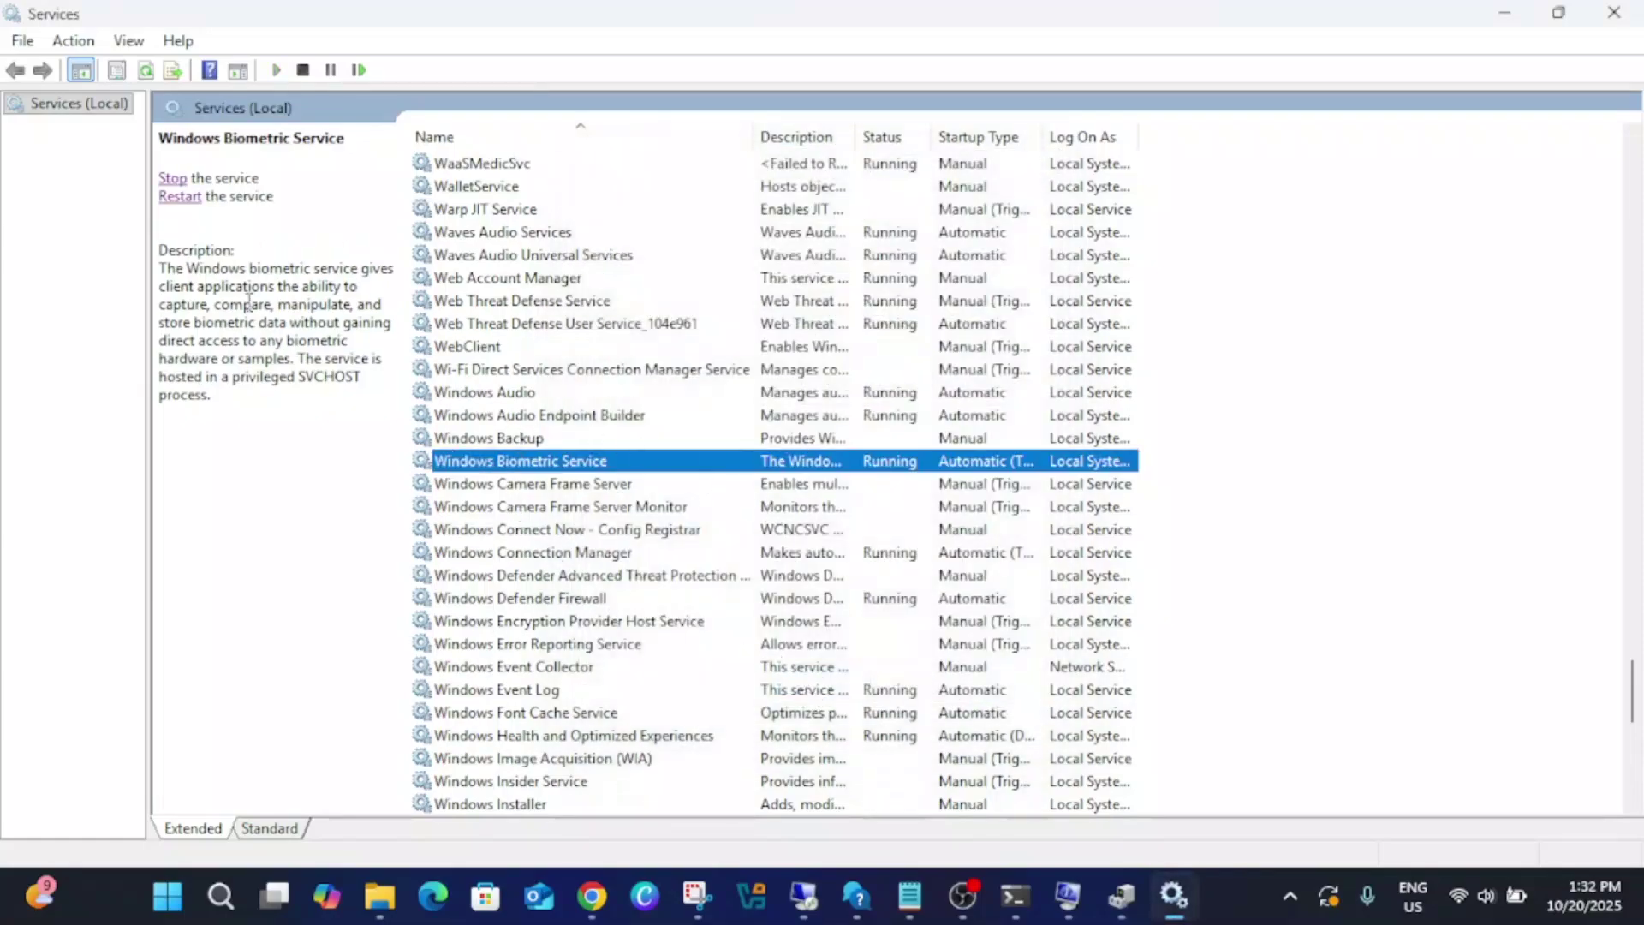
# - Check that Windows Biometric Service shows Running, then close the Services console
pyautogui.click(172, 178)
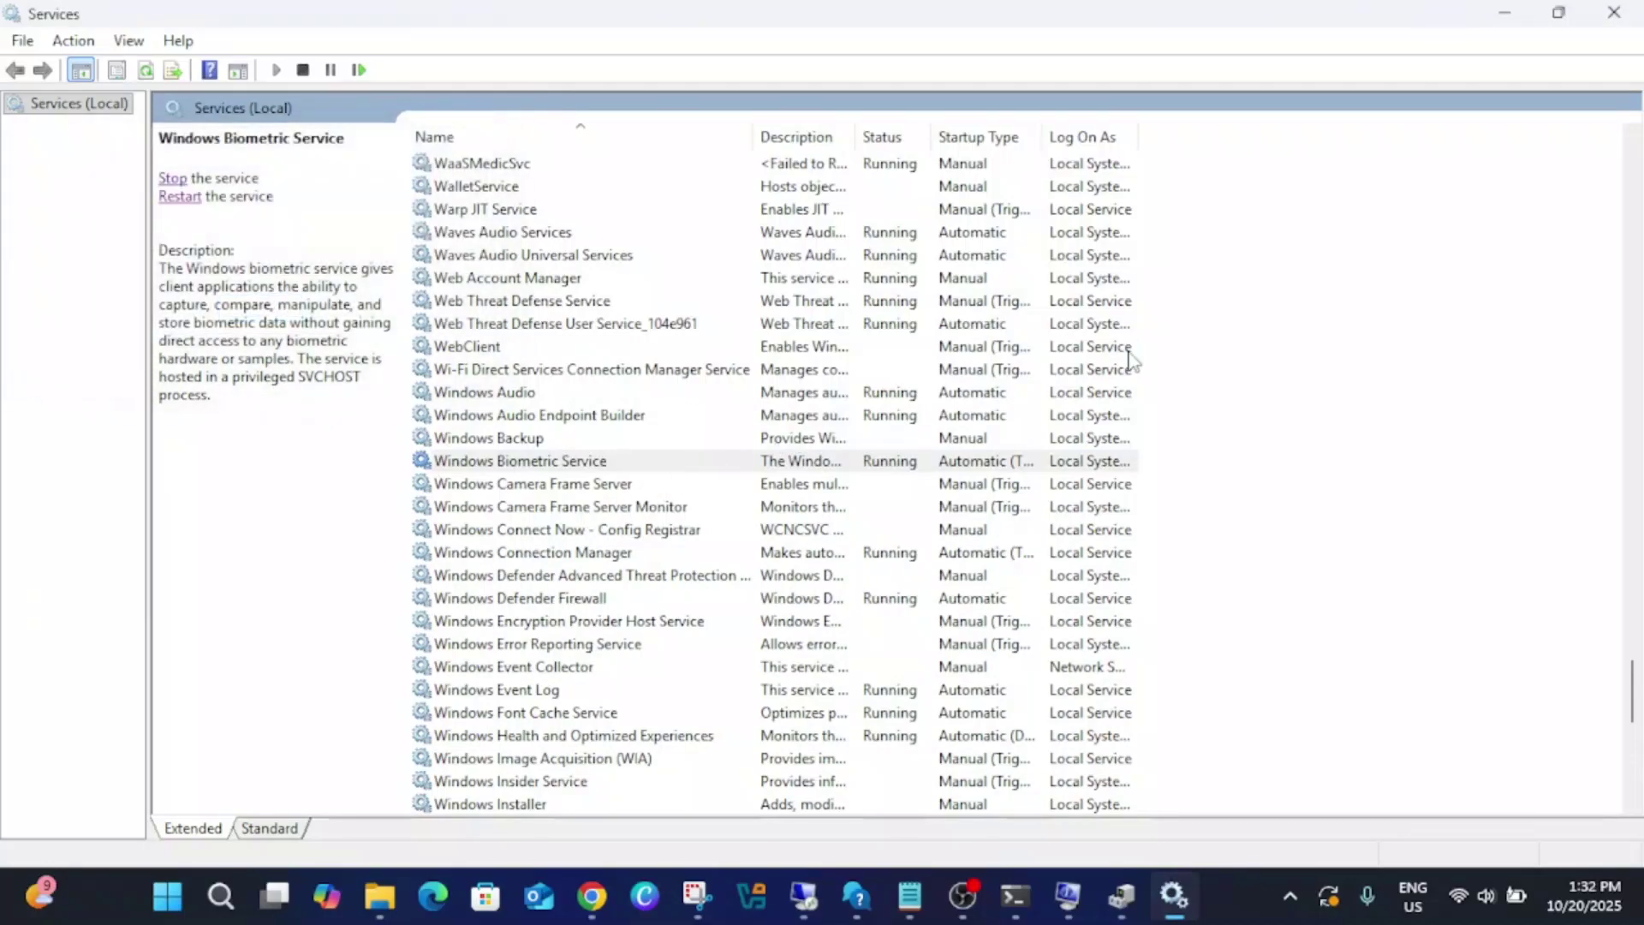
pyautogui.click(634, 469)
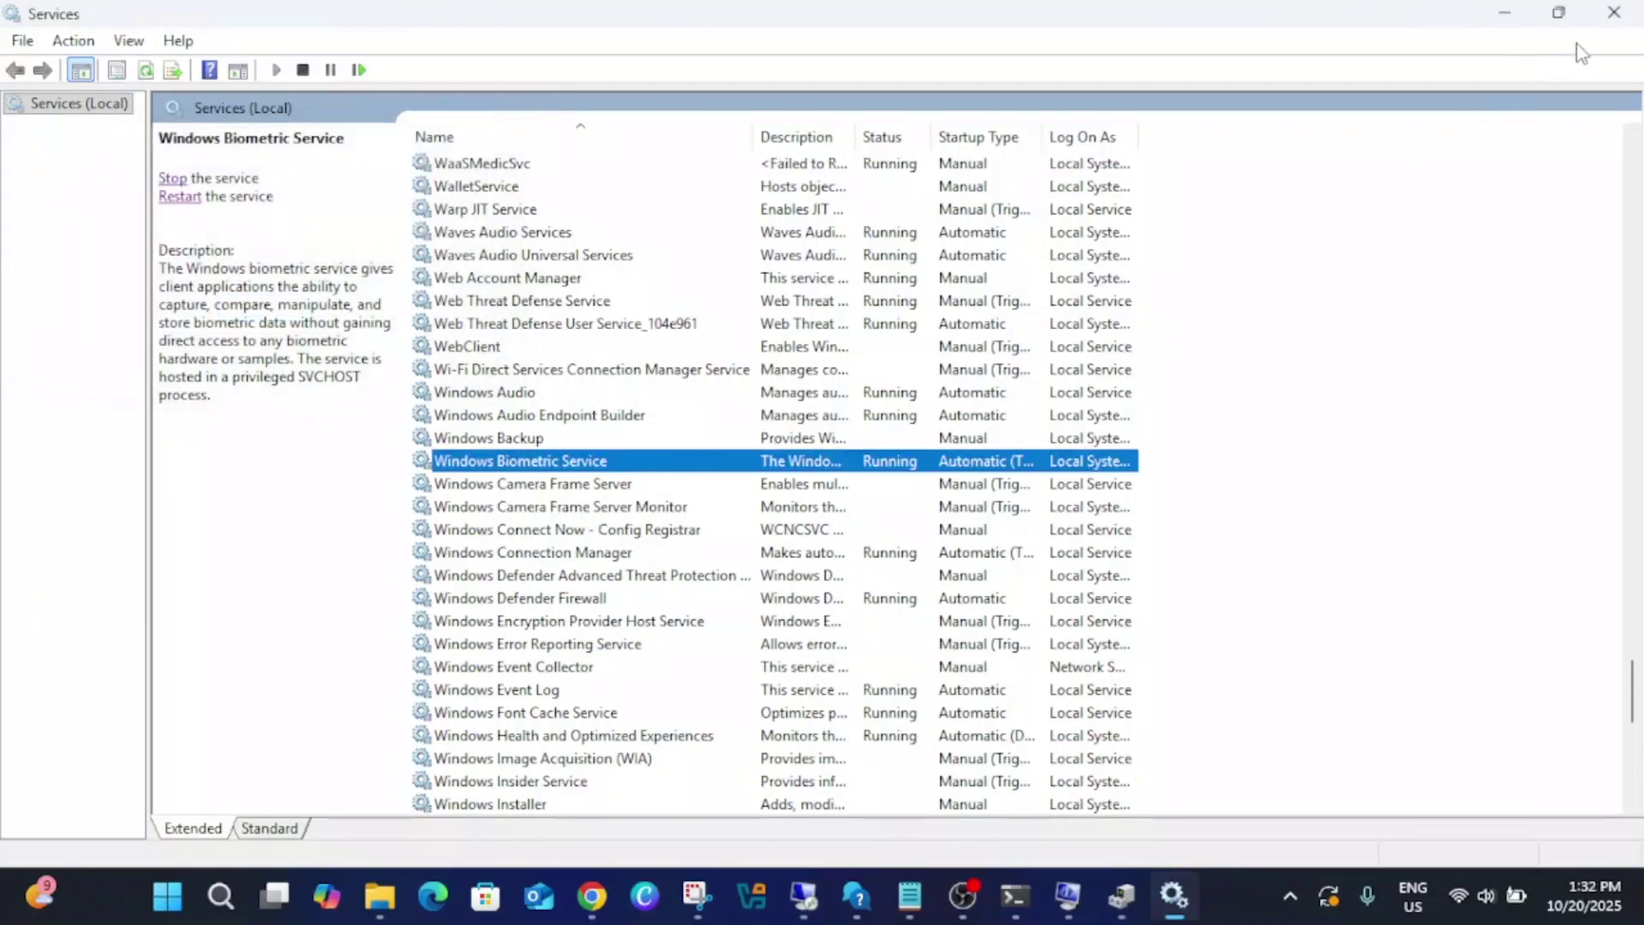
pyautogui.click(1615, 12)
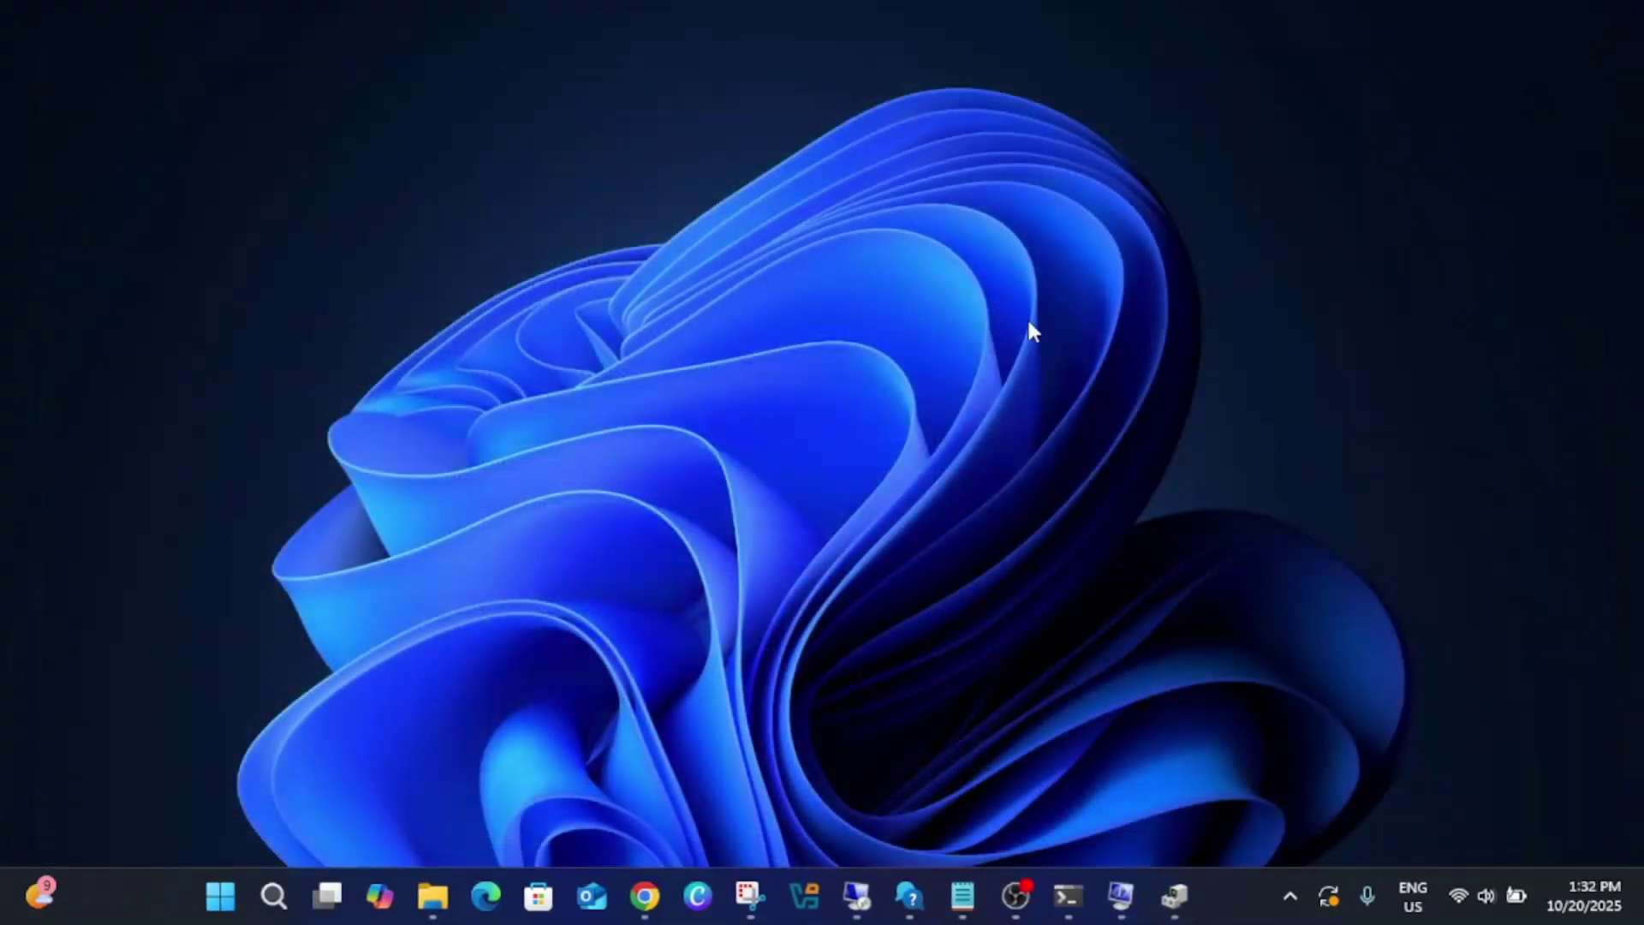